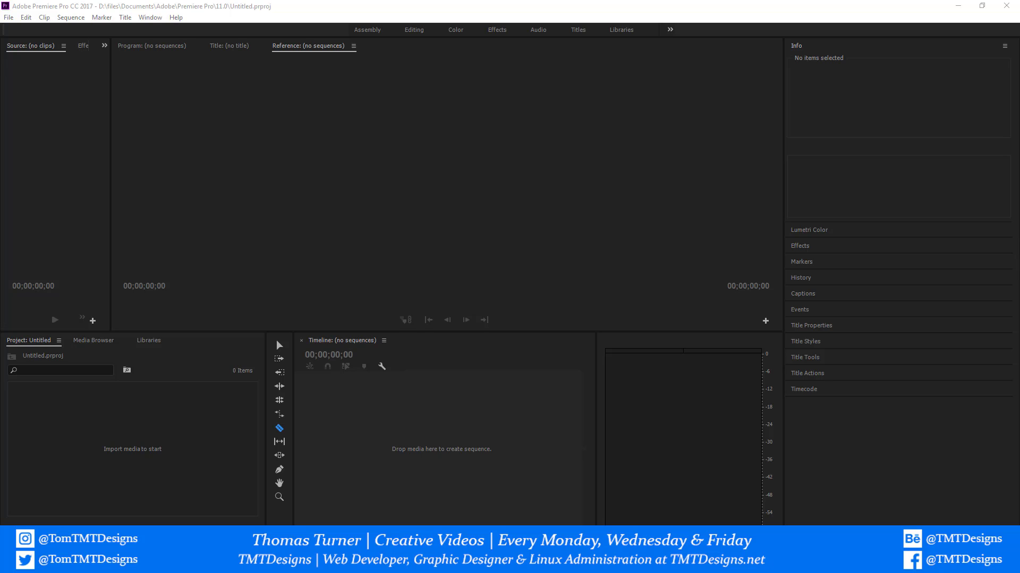
# - Import the 2trackroad.mp4 clip into the project and create a new sequence from it
pyautogui.click(9, 17)
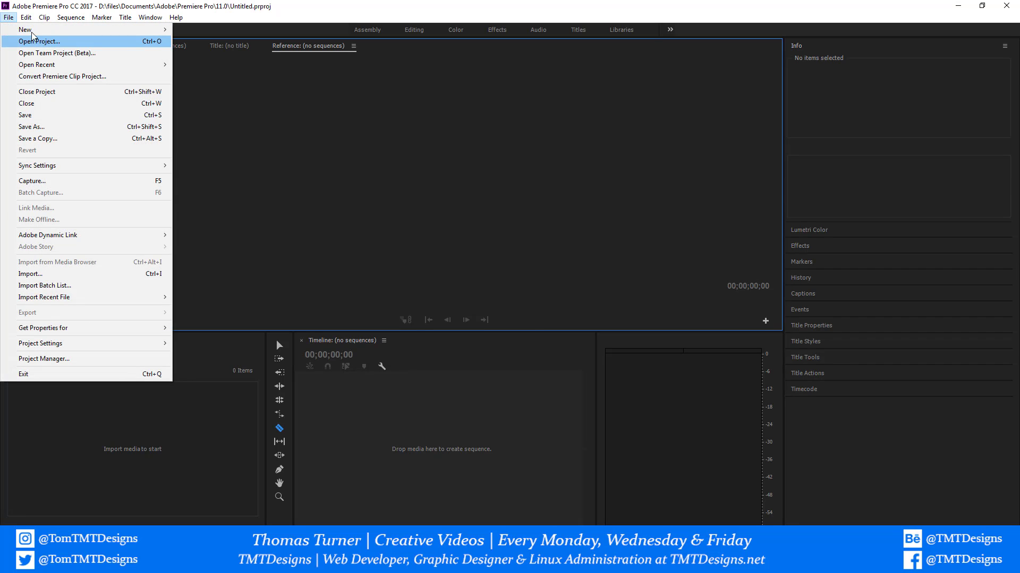
pyautogui.click(72, 276)
pyautogui.doubleClick(351, 197)
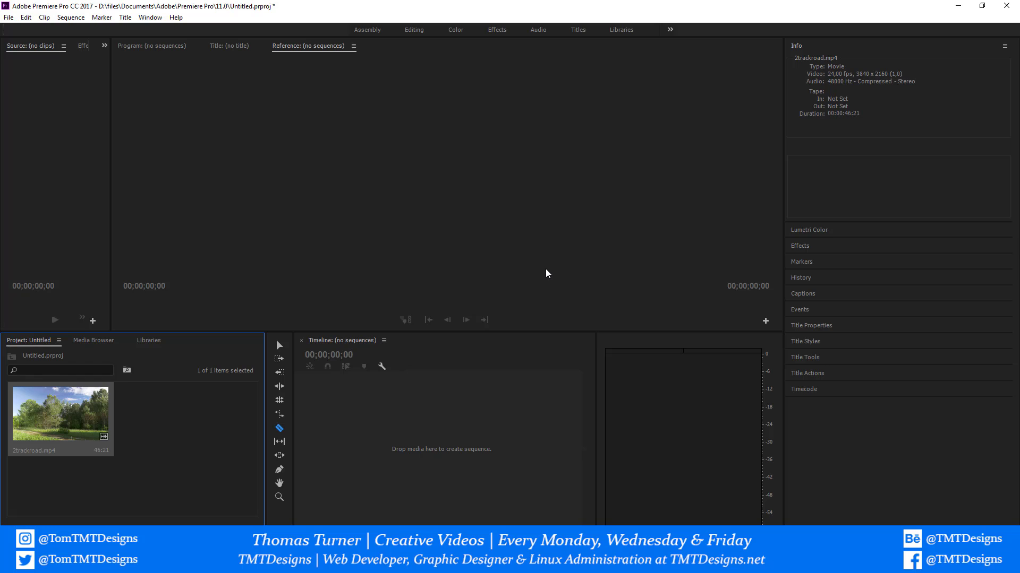
pyautogui.moveTo(11, 408); pyautogui.dragTo(366, 413)
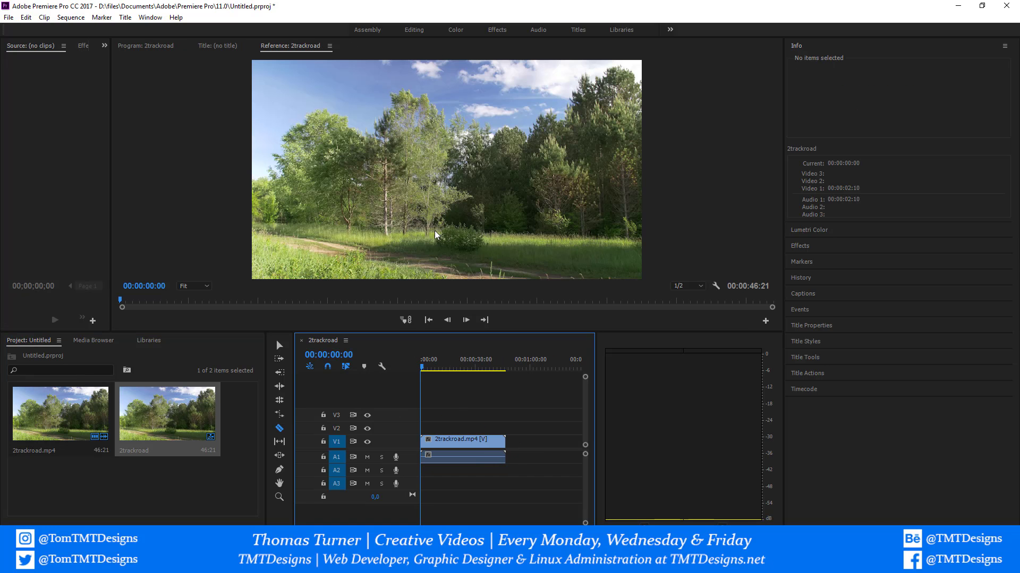
# - Preview the opening of the 2trackroad sequence, then return the playhead to the start in the program monitor
pyautogui.click(467, 320)
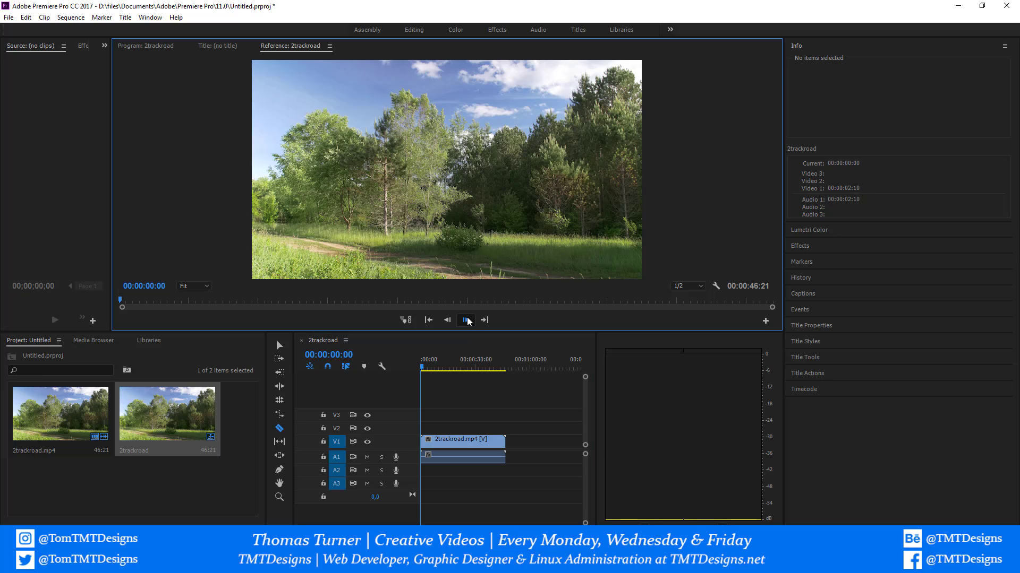
pyautogui.click(466, 320)
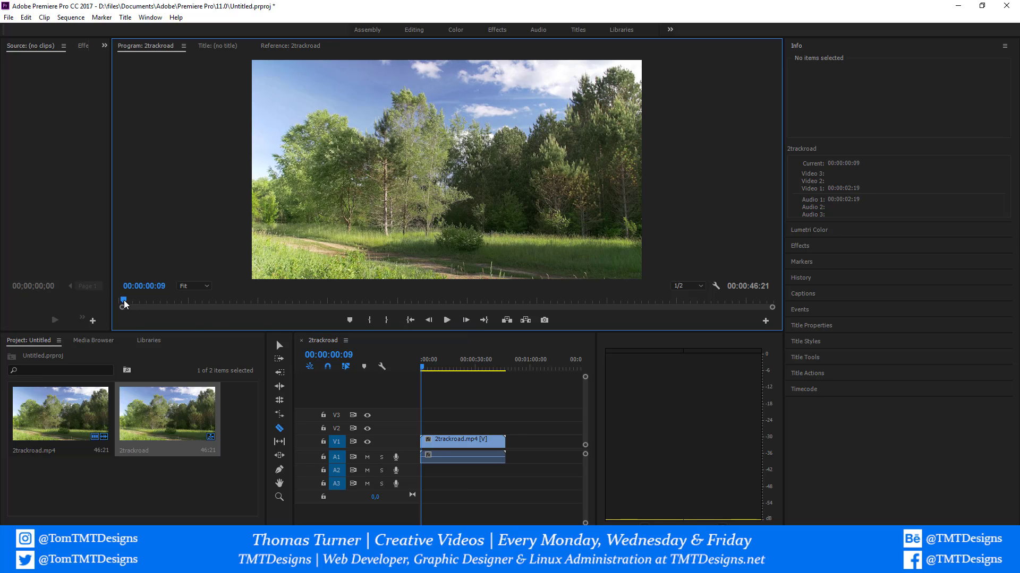
pyautogui.moveTo(125, 301); pyautogui.dragTo(160, 301)
pyautogui.press('Home')
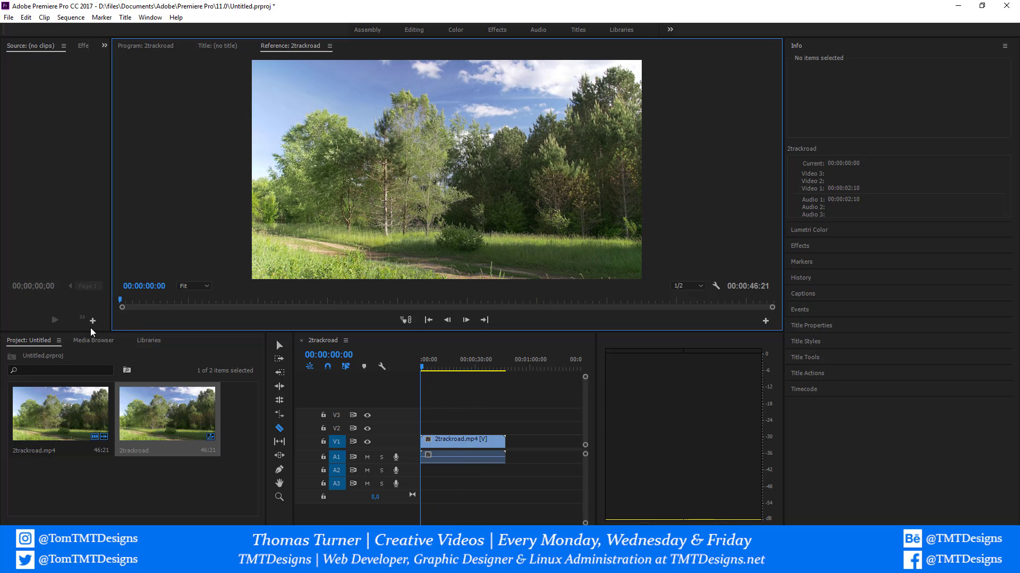
pyautogui.hotkey('shift', '4')
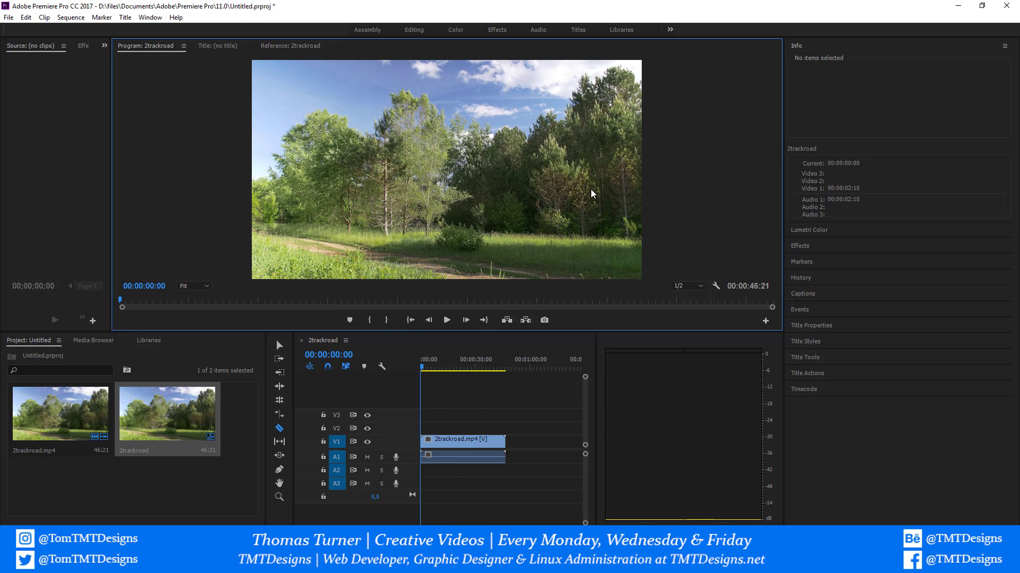
# - Set the program monitor's playback resolution to Full
pyautogui.click(687, 287)
pyautogui.click(690, 296)
pyautogui.click(680, 287)
pyautogui.click(689, 287)
pyautogui.click(691, 288)
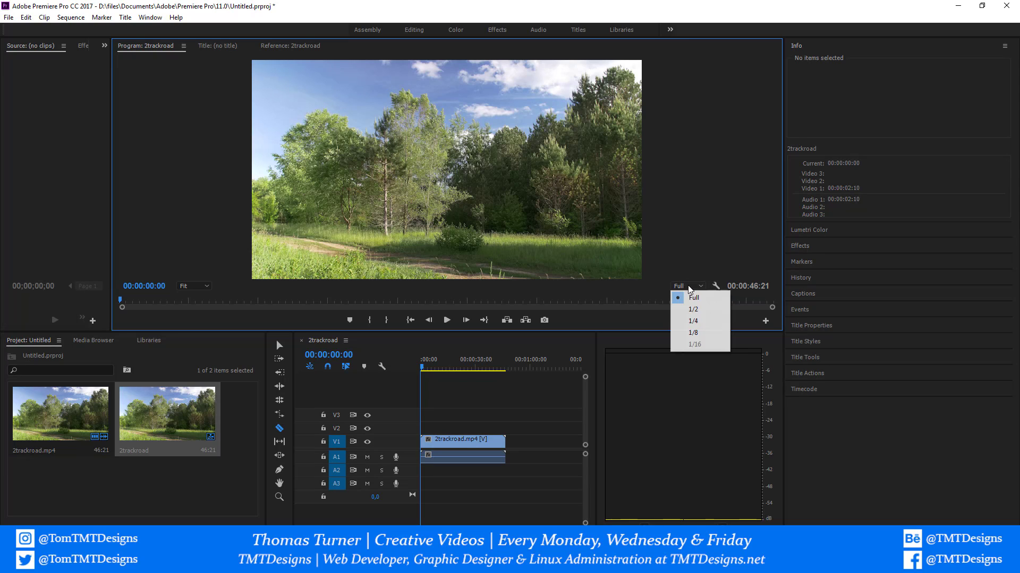
pyautogui.click(692, 290)
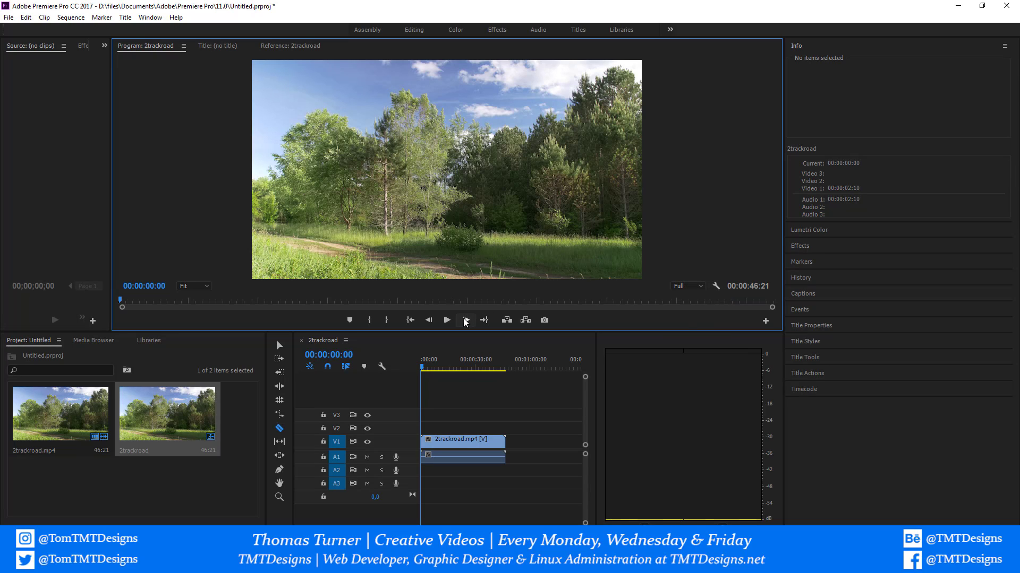
# - Briefly play the sequence and enlarge the program monitor to get a bigger preview
pyautogui.click(447, 320)
pyautogui.click(446, 321)
pyautogui.moveTo(278, 330); pyautogui.dragTo(277, 378)
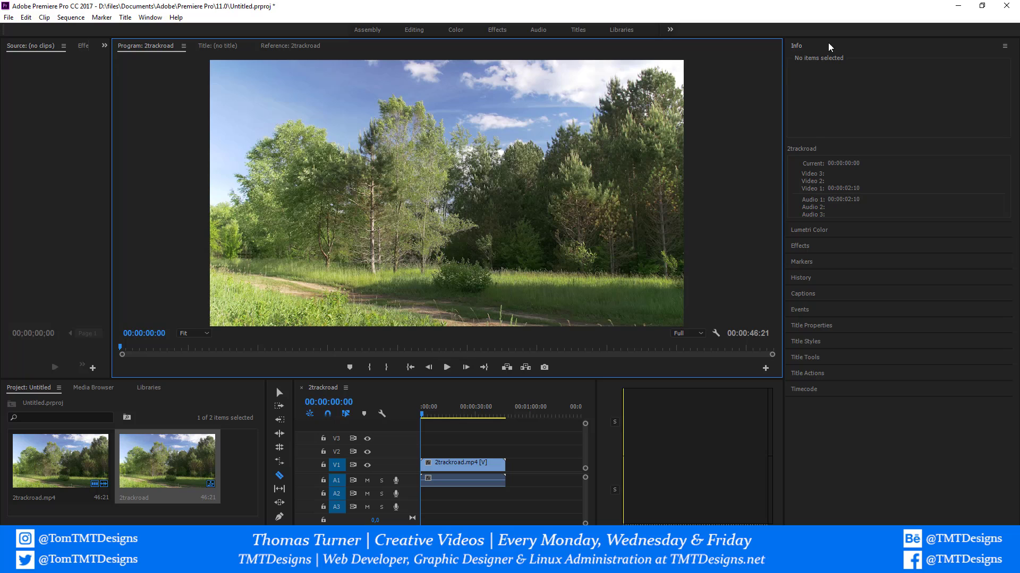
# - Create an adjustment layer in the project at 3840 x 2160, 24 fps, with square pixels
pyautogui.click(9, 17)
pyautogui.moveTo(63, 29)
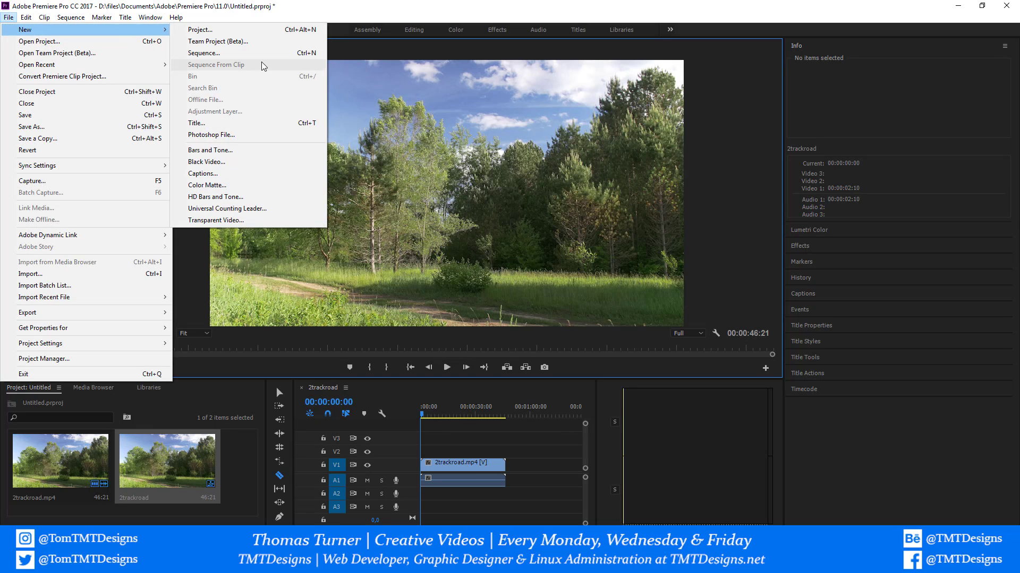
pyautogui.moveTo(244, 488); pyautogui.dragTo(4, 458)
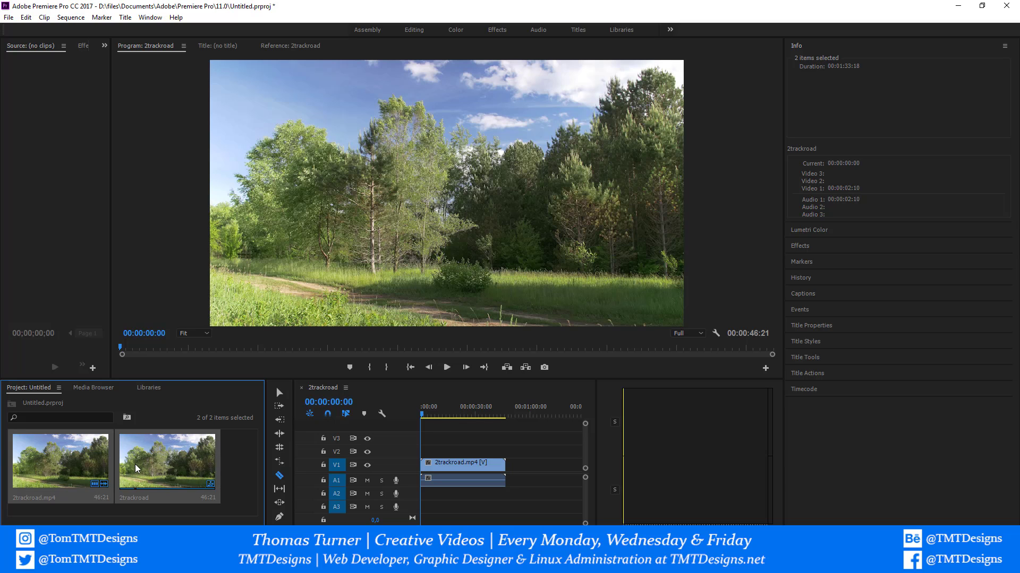
pyautogui.click(4, 16)
pyautogui.moveTo(79, 30)
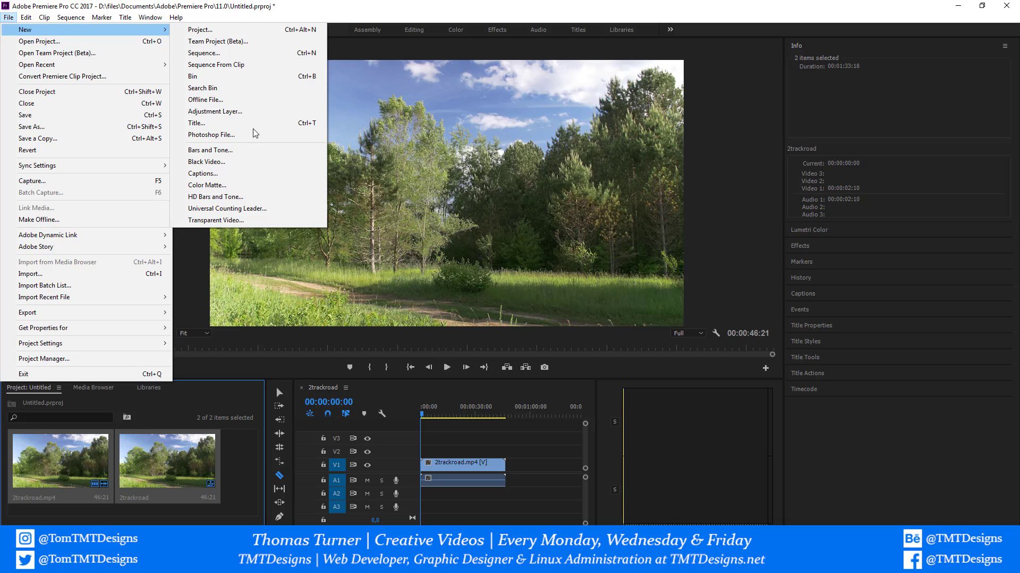
pyautogui.click(270, 112)
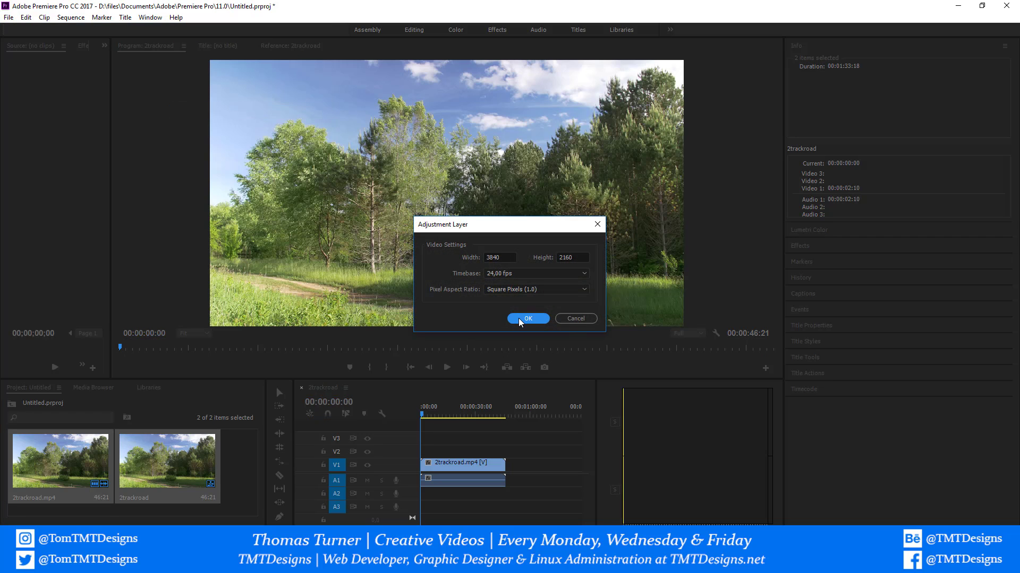
pyautogui.click(526, 318)
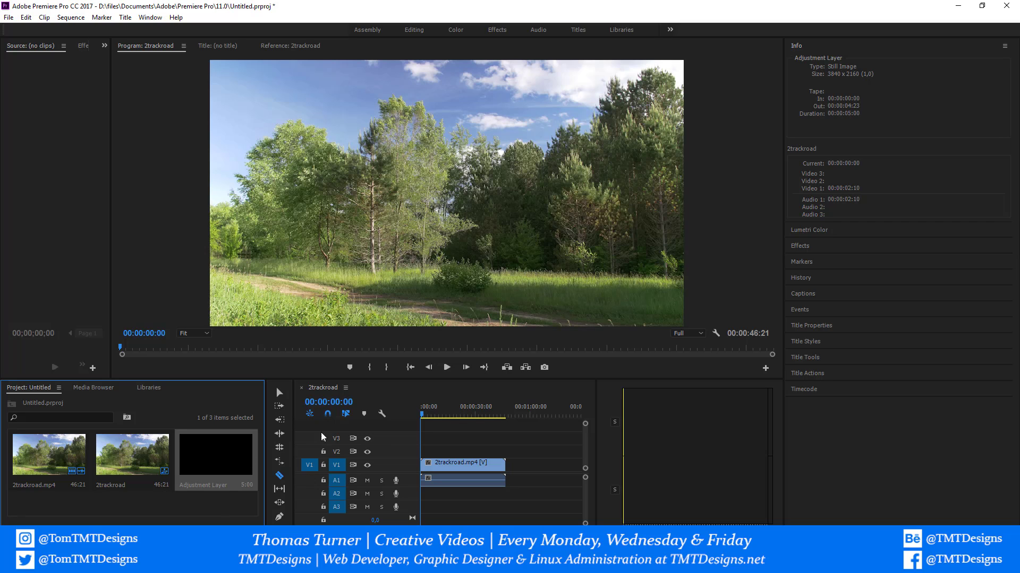
# - Place the adjustment layer at the start of track V2, above the 2trackroad.mp4 clip
pyautogui.moveTo(229, 454); pyautogui.dragTo(424, 453)
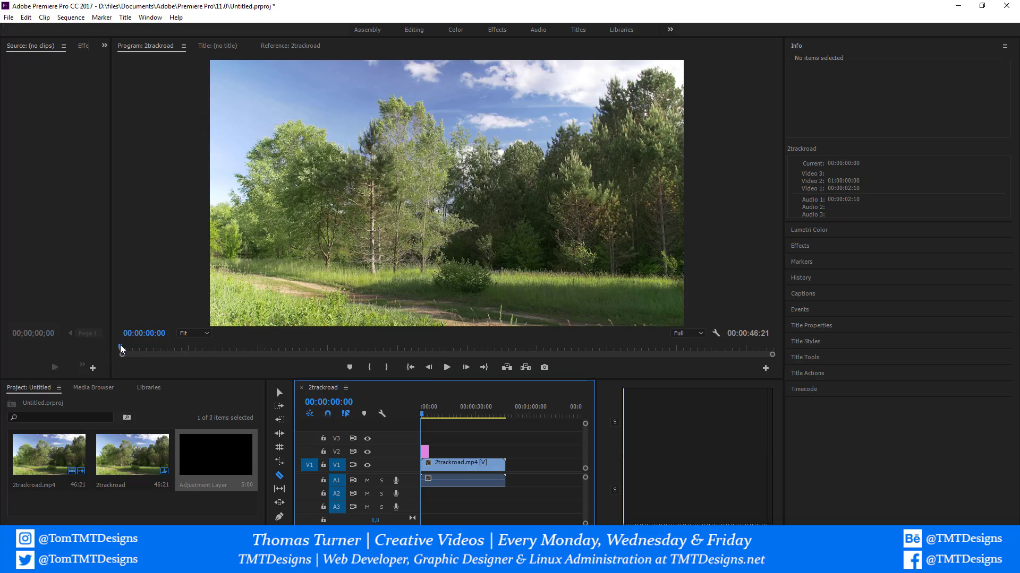
pyautogui.moveTo(123, 349); pyautogui.dragTo(2, 362)
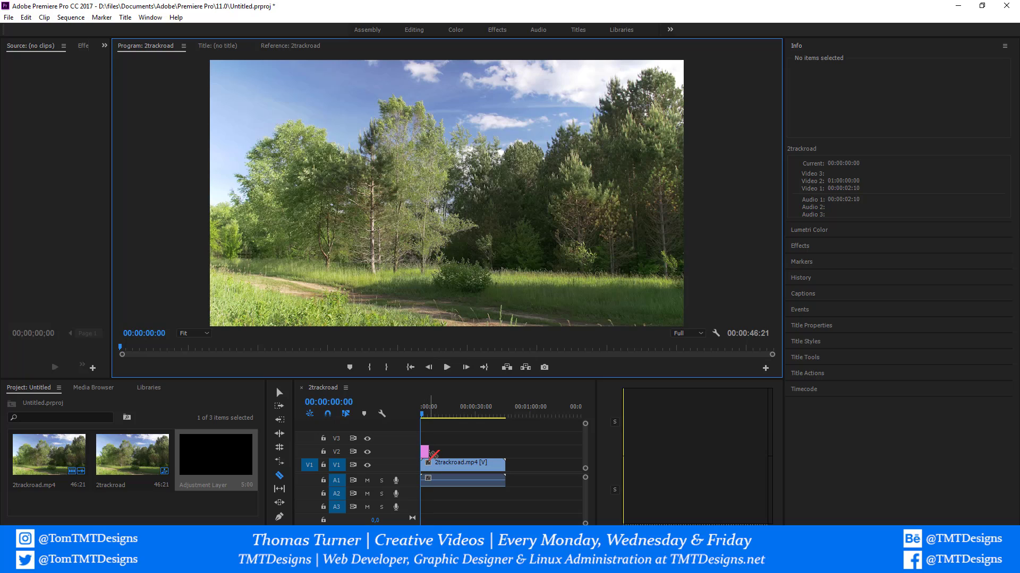
pyautogui.click(433, 454)
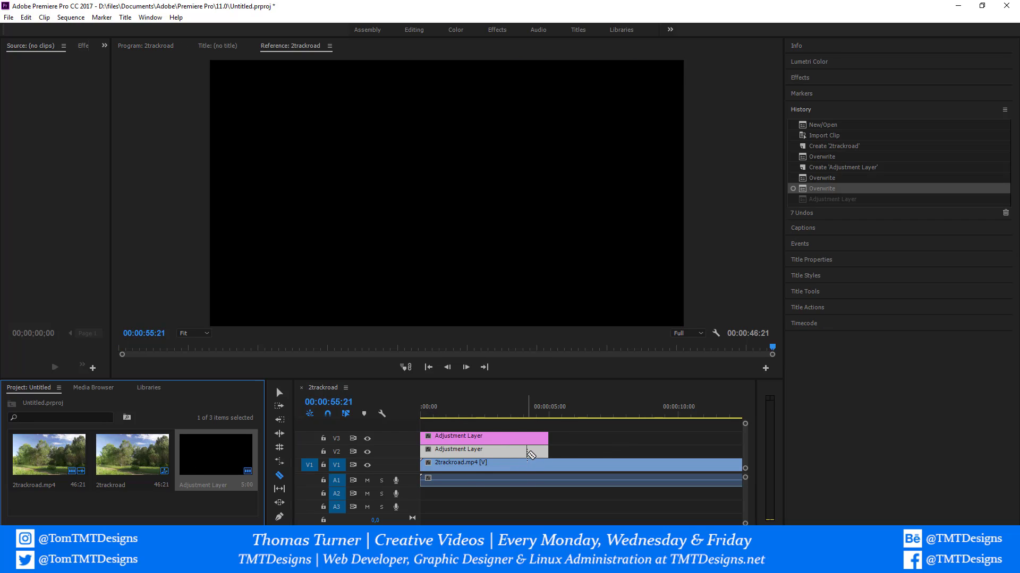
pyautogui.click(512, 451)
pyautogui.hotkey('ctrl', 'z')
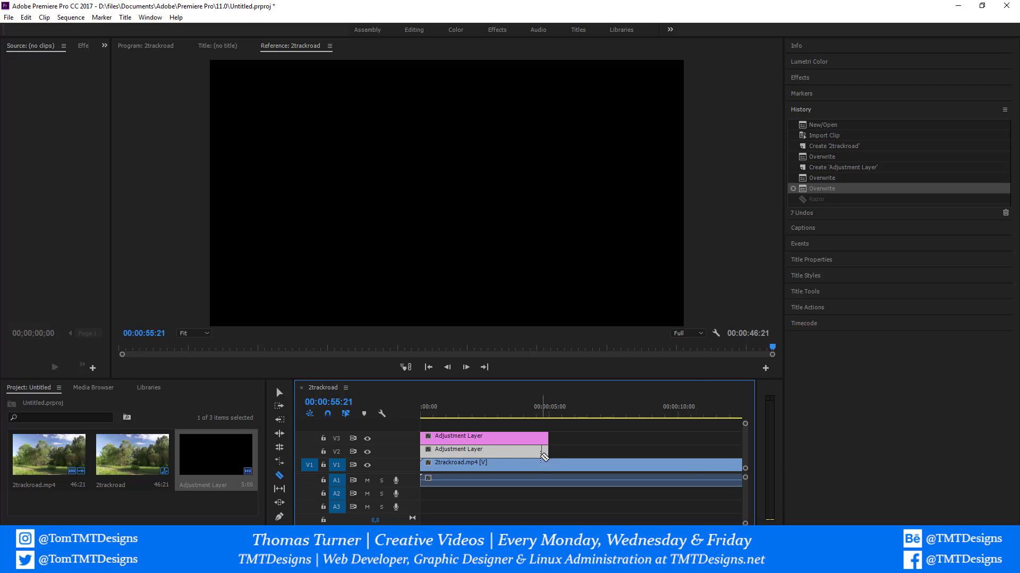
pyautogui.rightClick(541, 451)
pyautogui.click(547, 234)
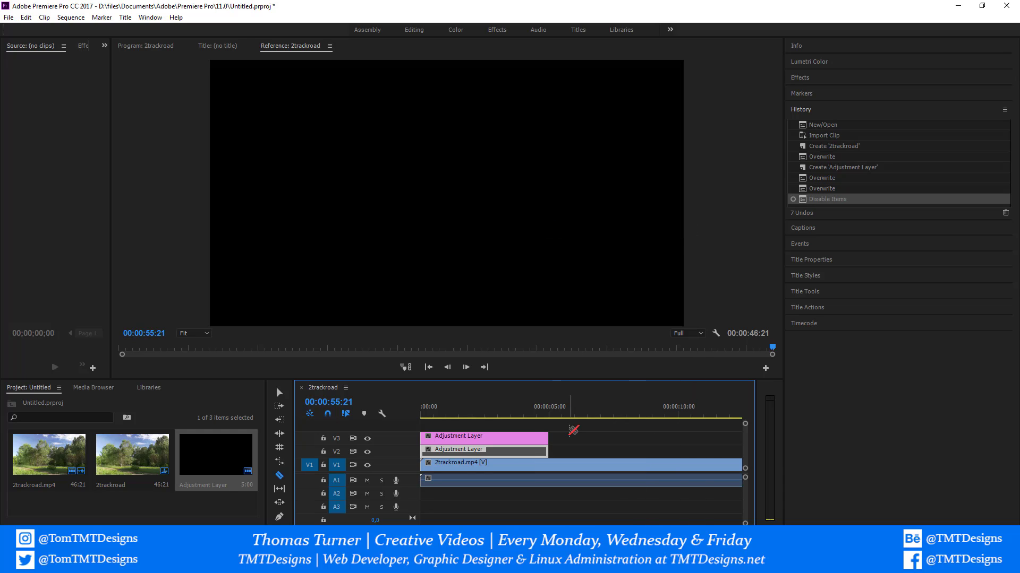
pyautogui.hotkey('ctrl', 'z')
pyautogui.rightClick(499, 450)
pyautogui.click(498, 452)
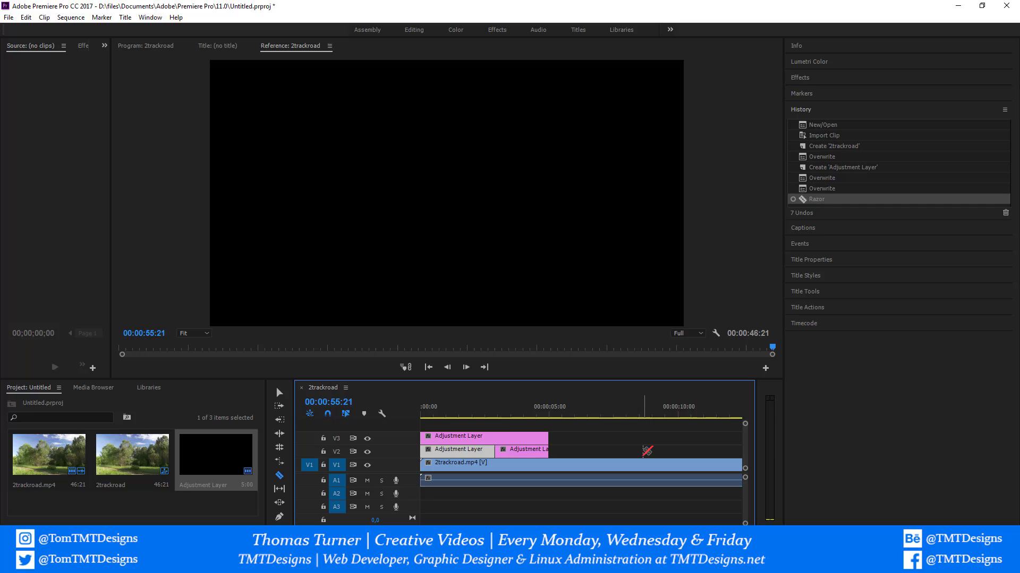
pyautogui.hotkey('ctrl', 'z')
# - Undo the second adjustment layer on V3 and scrub the playhead to 00:00:05:01, just past the remaining layer's end
pyautogui.hotkey('ctrl', 'z')
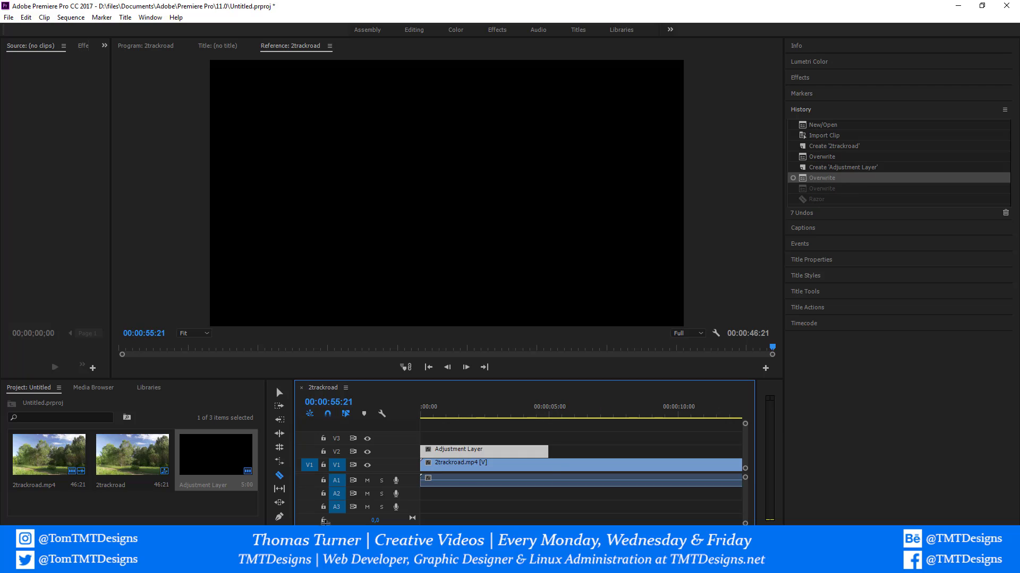
pyautogui.click(437, 415)
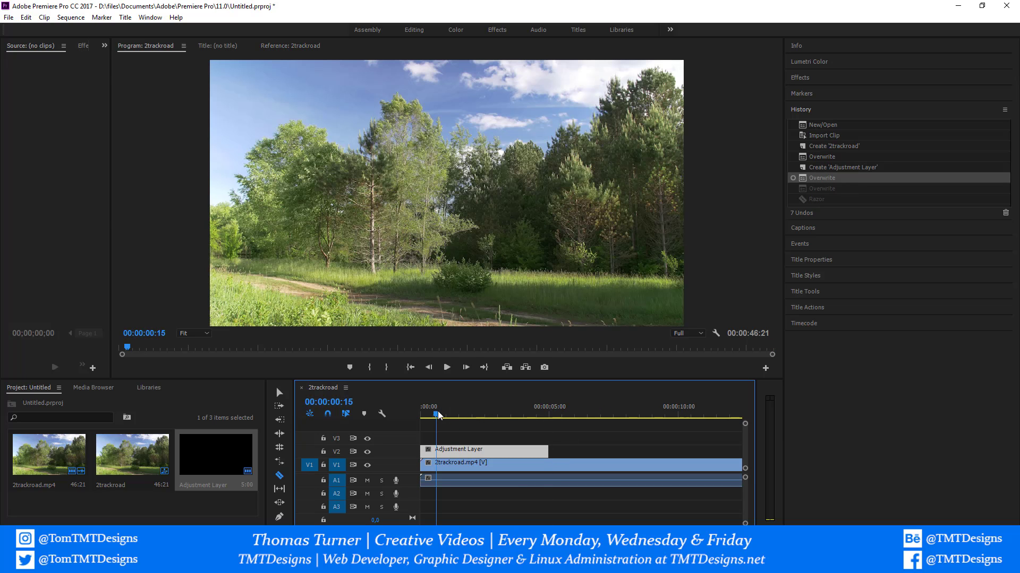
pyautogui.moveTo(441, 416); pyautogui.dragTo(550, 416)
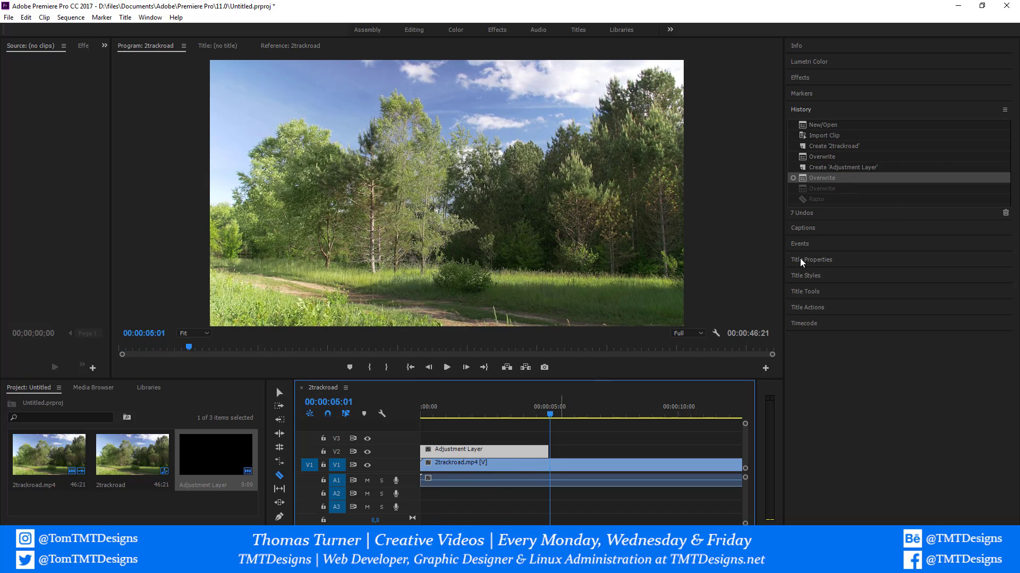
# - Show the Lumetri Color controls, open the adjustment layer in the source monitor and widen that monitor
pyautogui.click(800, 63)
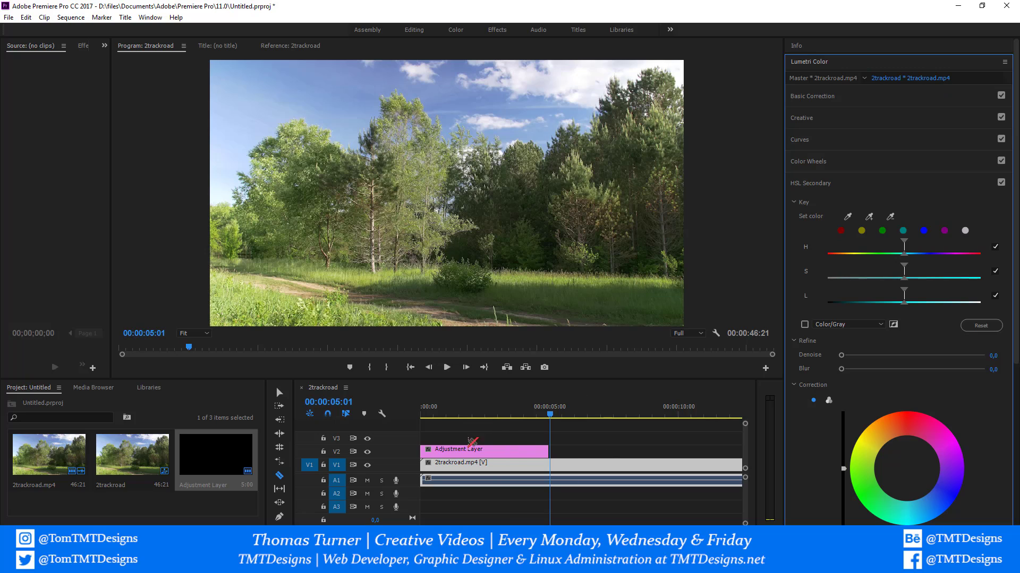
pyautogui.doubleClick(205, 469)
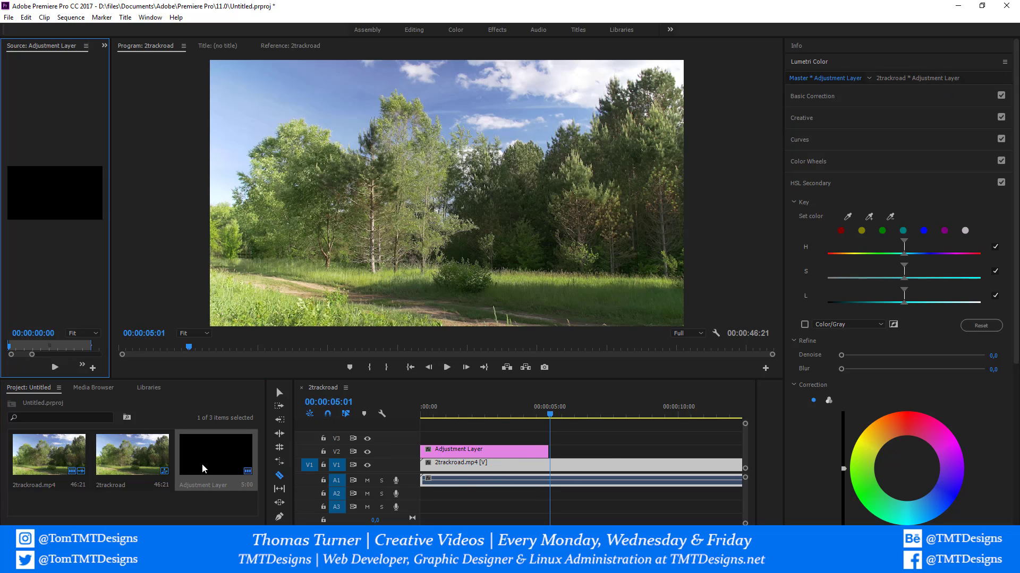
pyautogui.moveTo(112, 279); pyautogui.dragTo(187, 279)
# - Compare the master and sequence versions of the adjustment layer as grading targets in Lumetri Color
pyautogui.click(925, 82)
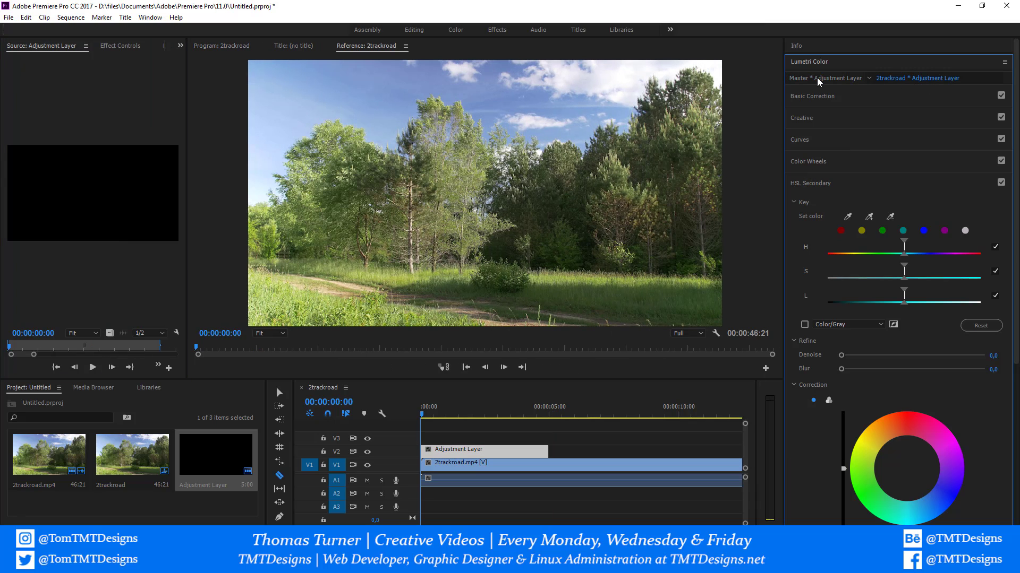
pyautogui.click(869, 79)
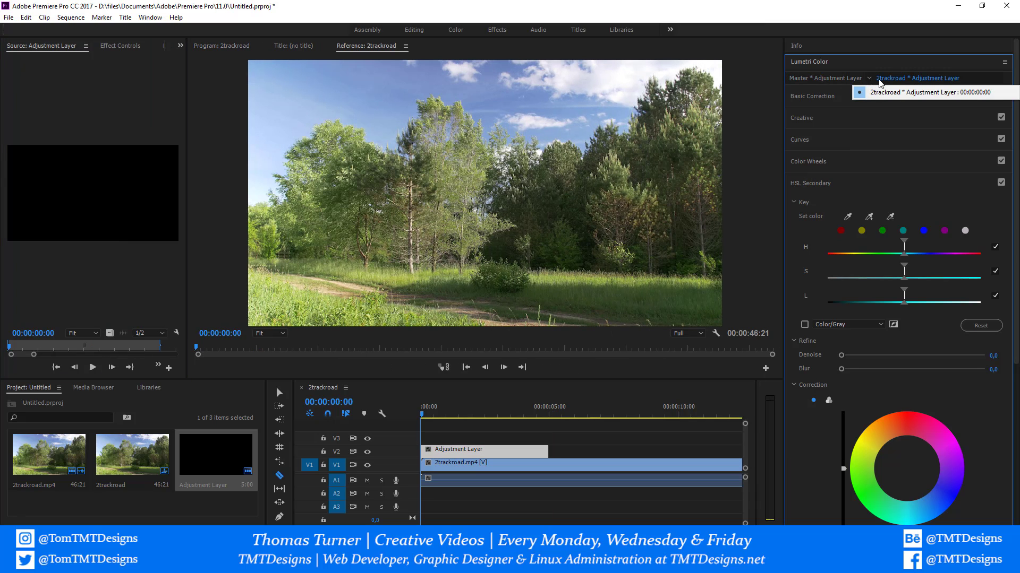
pyautogui.click(832, 78)
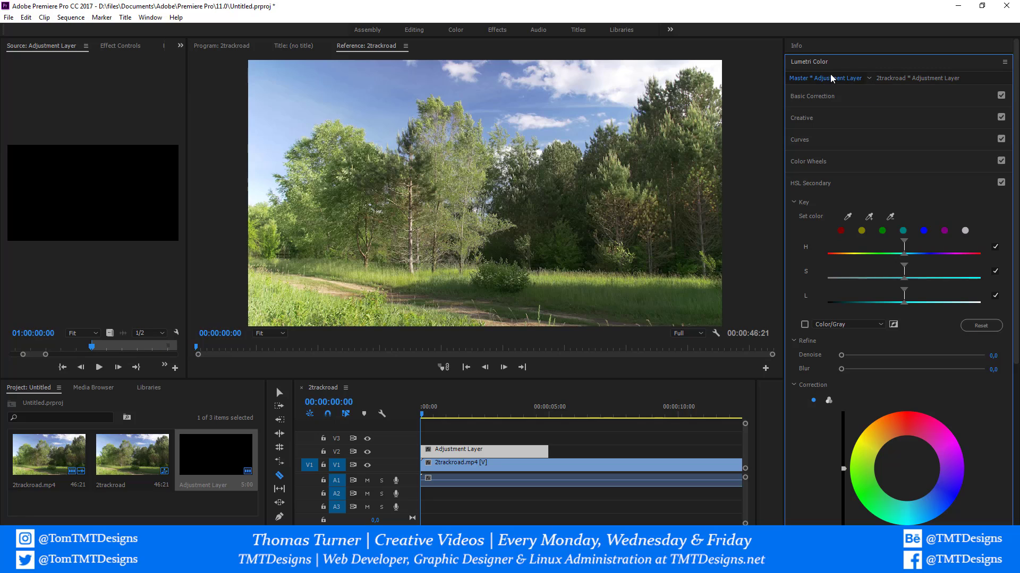
pyautogui.click(869, 79)
pyautogui.click(910, 80)
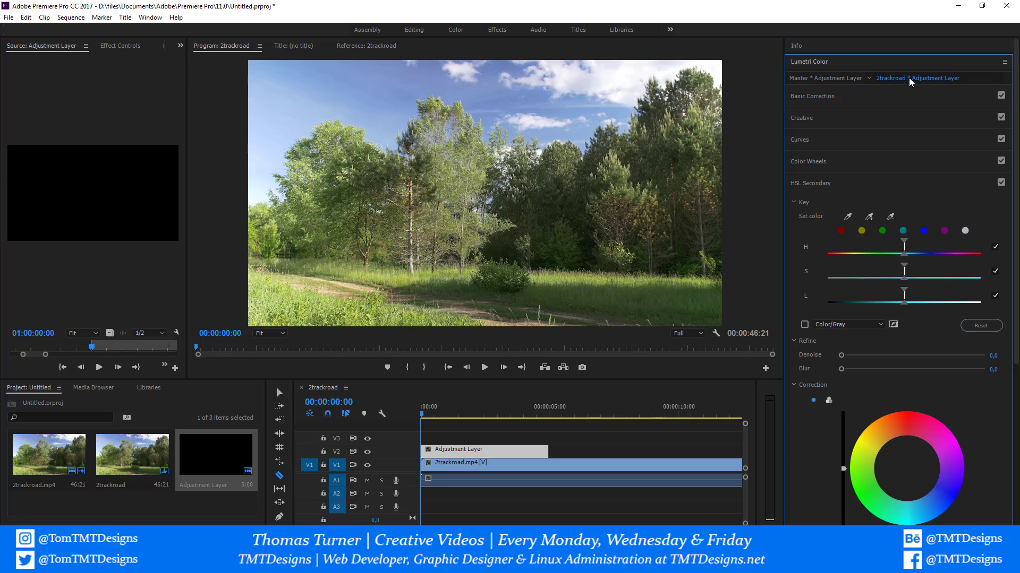
pyautogui.click(830, 82)
pyautogui.click(921, 79)
pyautogui.click(822, 77)
pyautogui.click(932, 79)
pyautogui.click(844, 80)
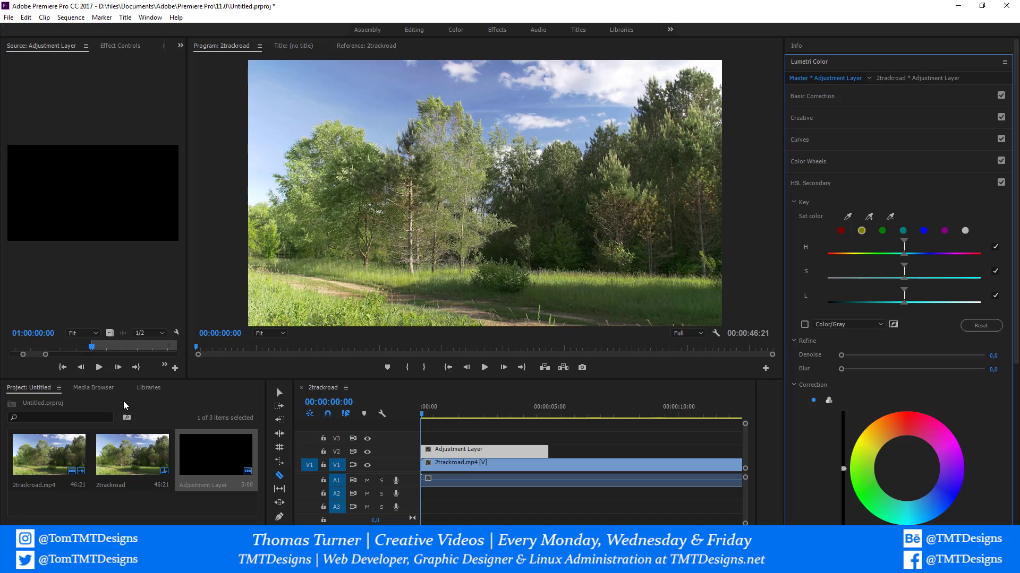
# - Select the adjustment layer on V2 and set the master Adjustment Layer as the Lumetri Color grading target
pyautogui.rightClick(505, 448)
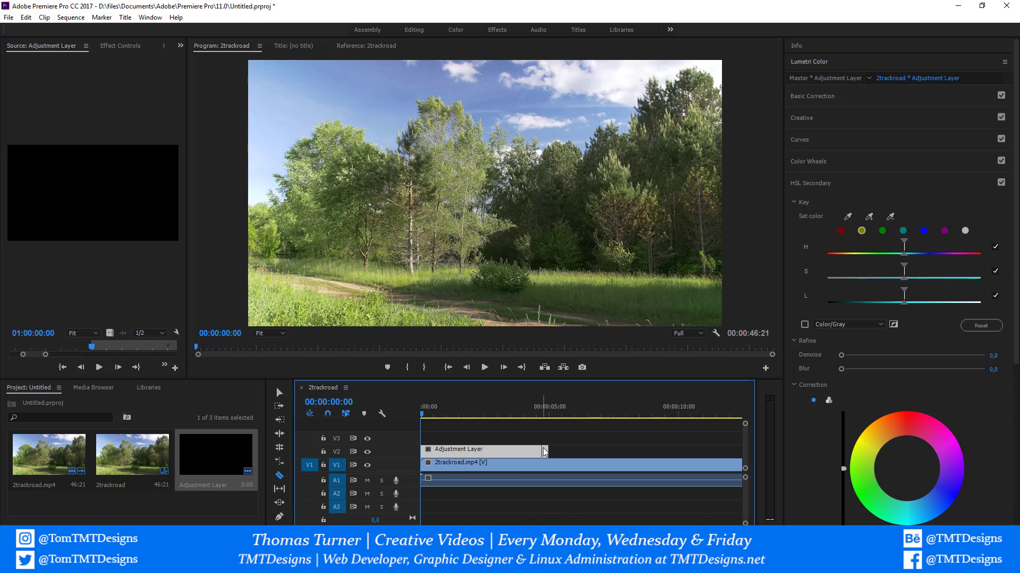
pyautogui.click(504, 448)
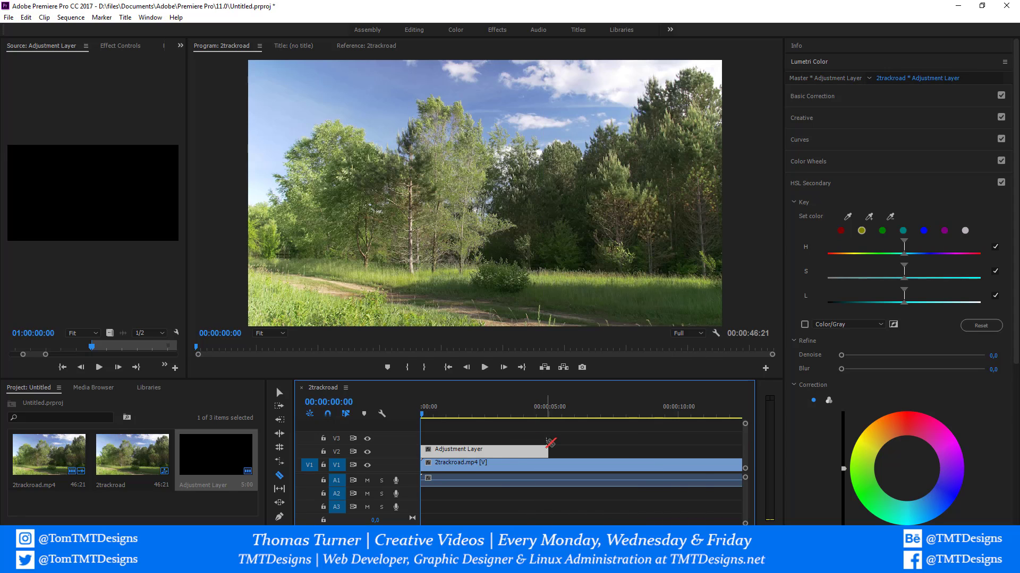
pyautogui.click(842, 80)
pyautogui.click(898, 80)
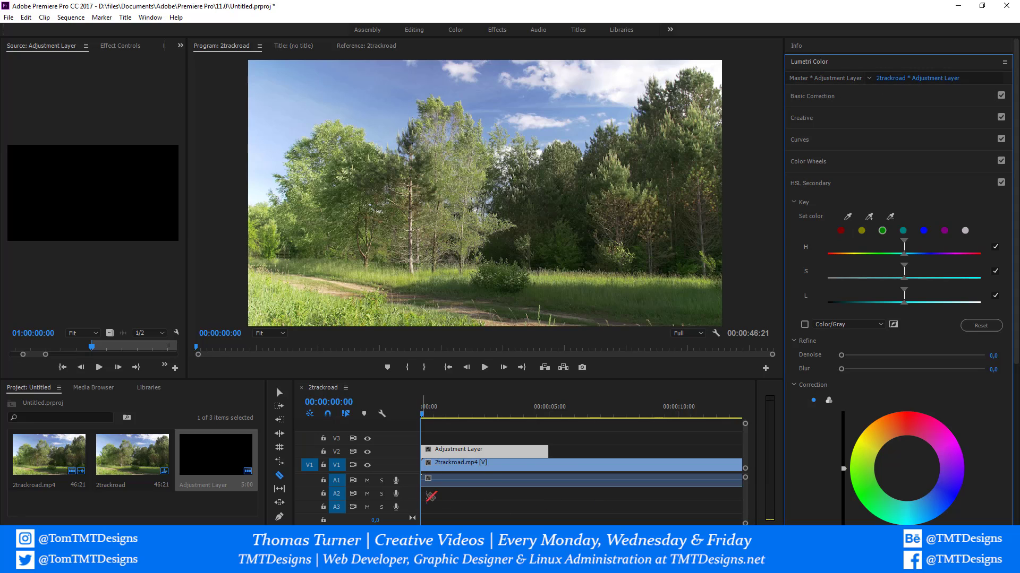
pyautogui.click(831, 80)
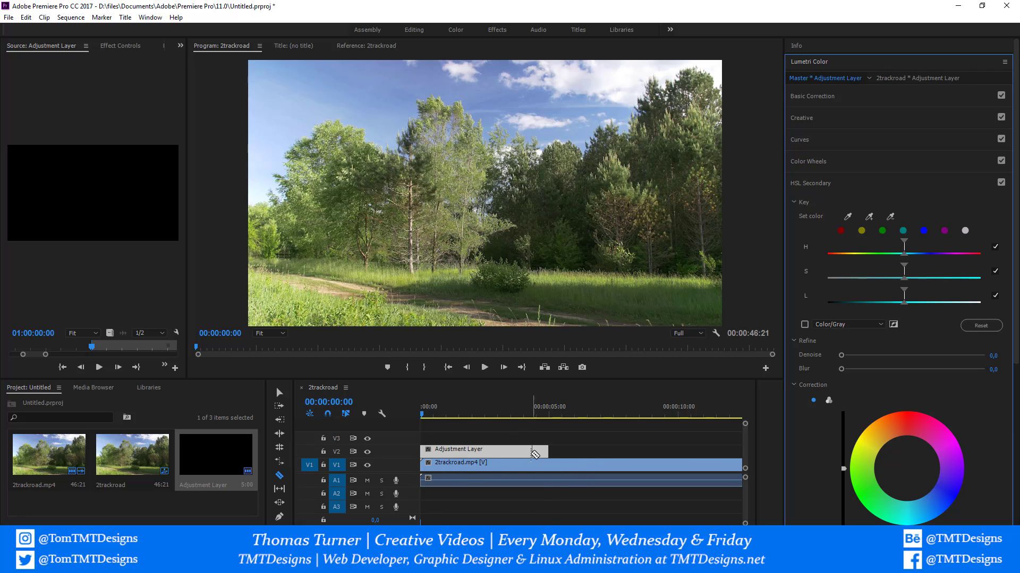
# - Try the ARRI_Universal_HD, D-21_delogC_EI0200_B1 and AlexaV3_K1S1_LogC2Video_DCIP3_EE input LUTs on the adjustment layer and return to None
pyautogui.click(809, 101)
pyautogui.click(865, 113)
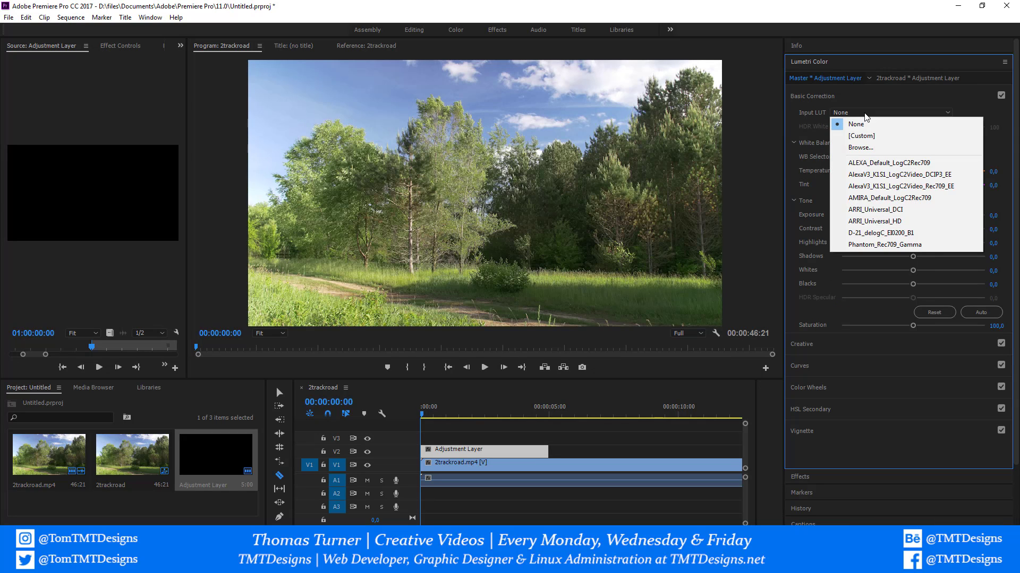
pyautogui.click(882, 198)
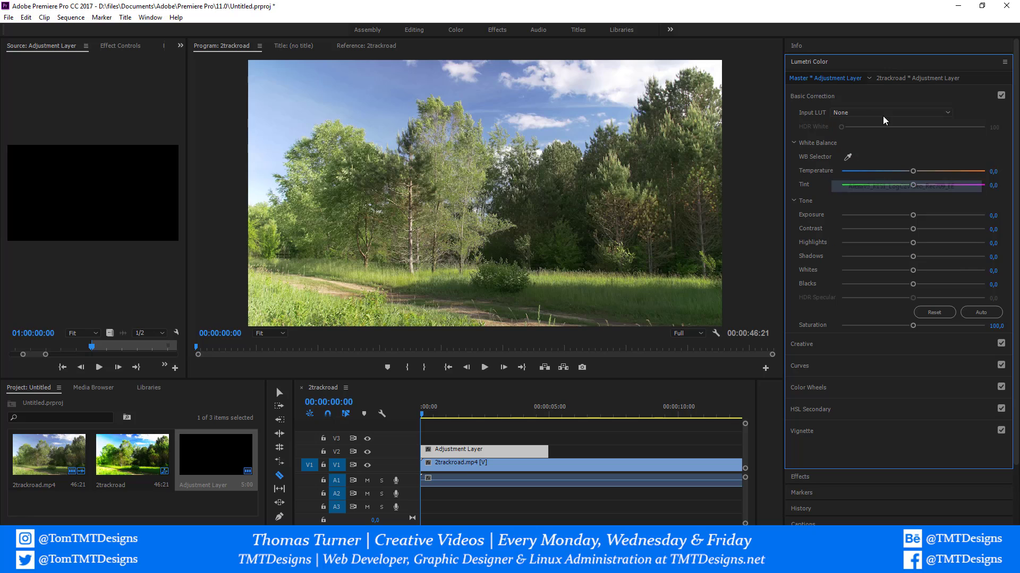
pyautogui.scroll(-1, 880, 115)
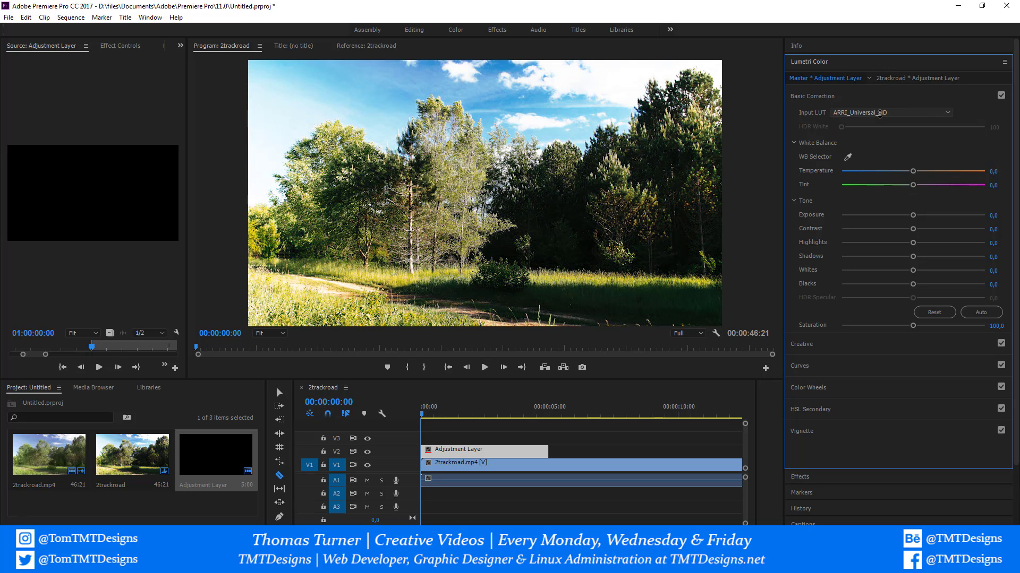
pyautogui.scroll(-2, 880, 113)
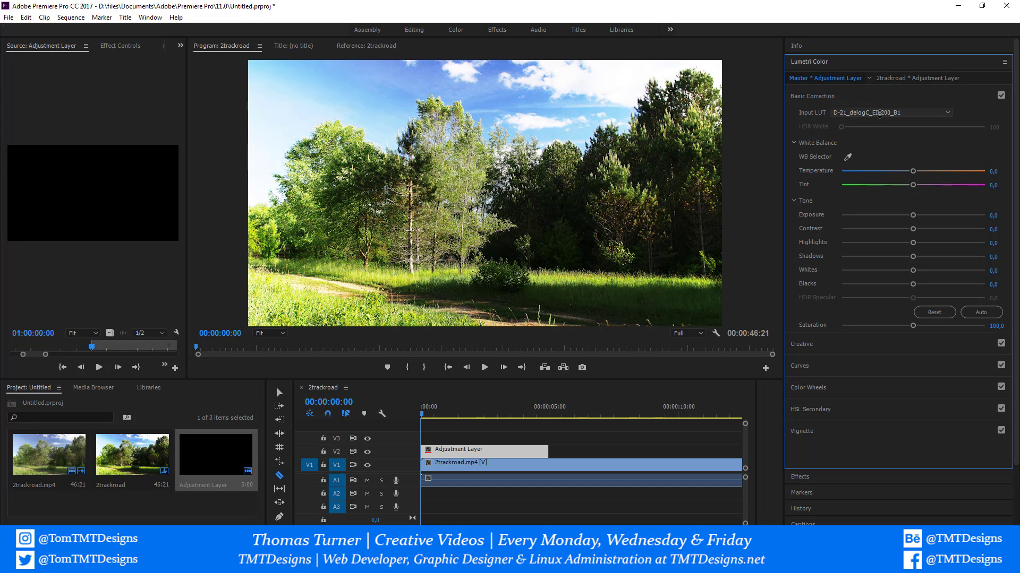
pyautogui.scroll(3, 880, 113)
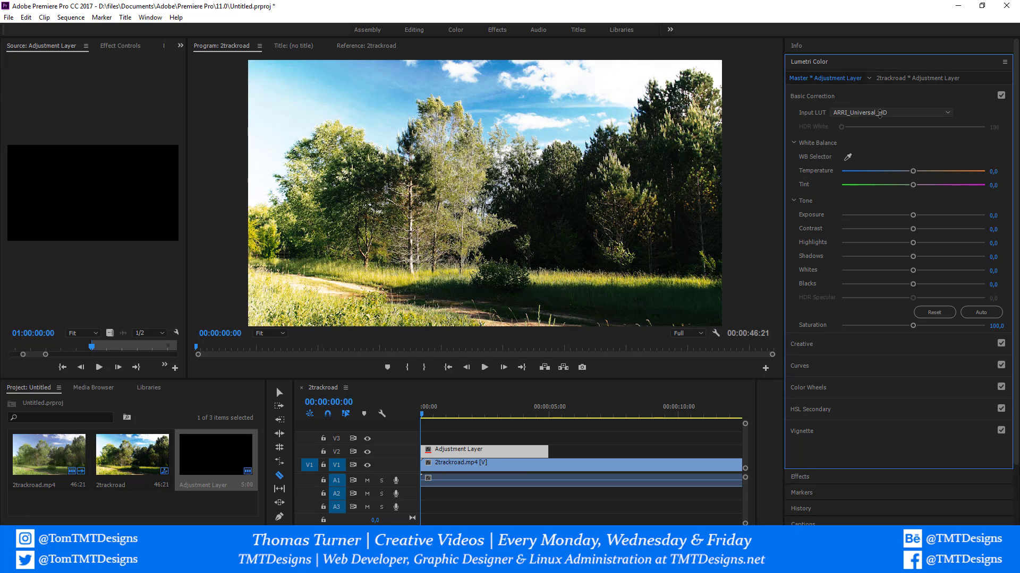
pyautogui.scroll(2, 879, 113)
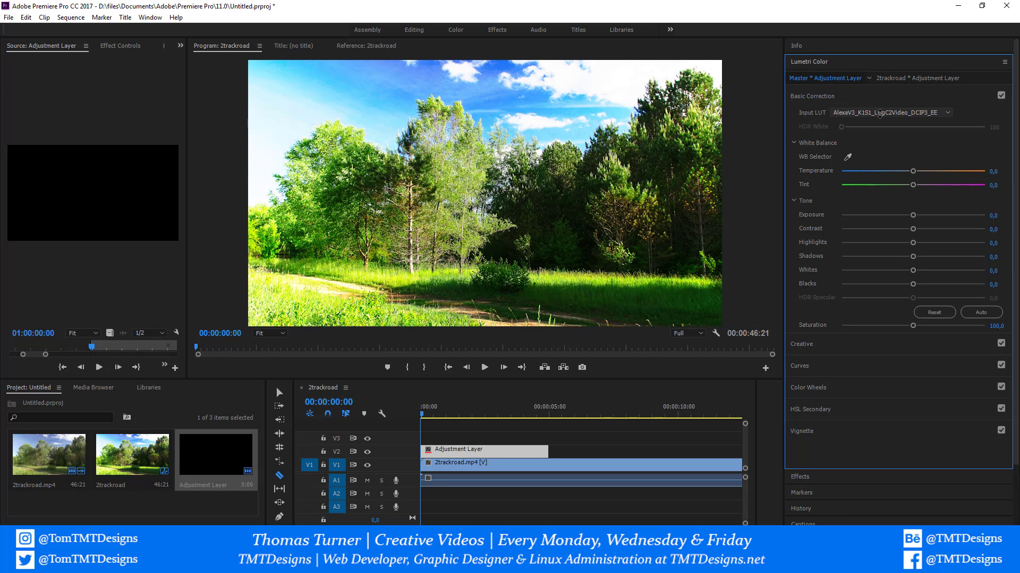
pyautogui.press('Escape')
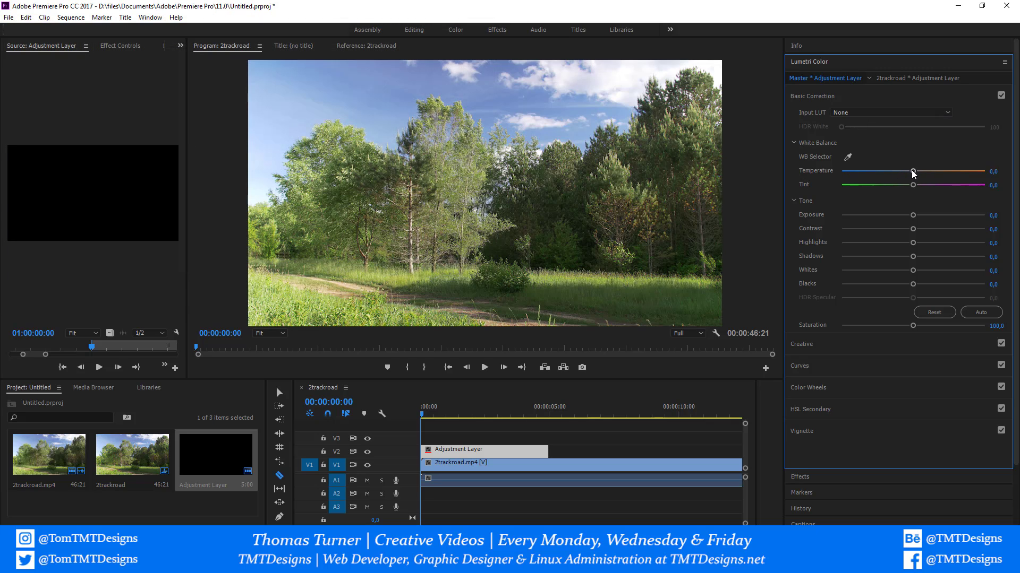
# - Set the master adjustment layer's temperature to about 38.5, test the tint and return it to 0, and set the exposure to -0.6
pyautogui.moveTo(912, 174); pyautogui.dragTo(941, 173)
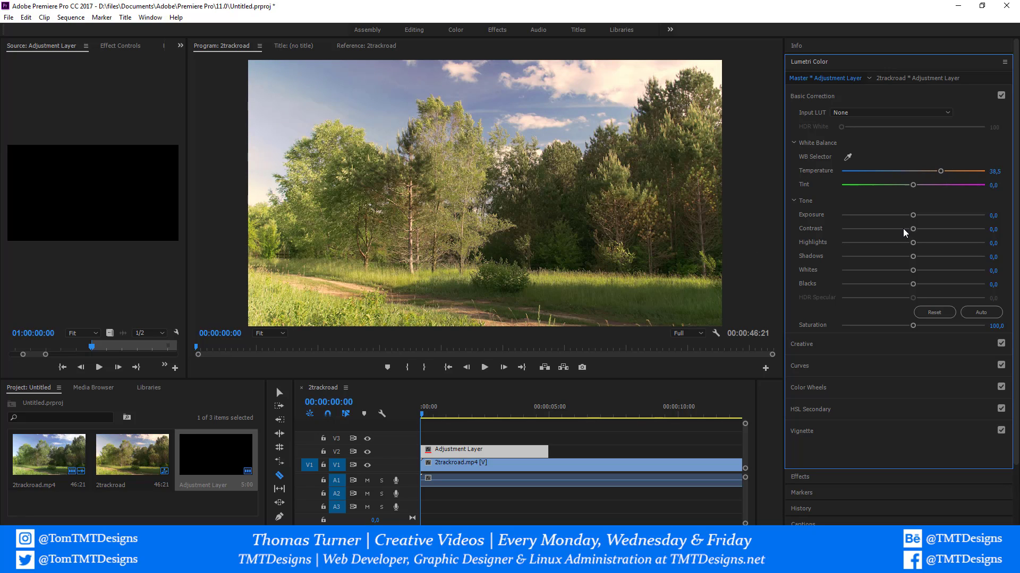
pyautogui.moveTo(913, 187)
pyautogui.mouseDown()
pyautogui.moveTo(932, 183)
pyautogui.moveTo(906, 183)
pyautogui.mouseUp()
pyautogui.click(996, 184)
pyautogui.write('0')
pyautogui.press('Return')
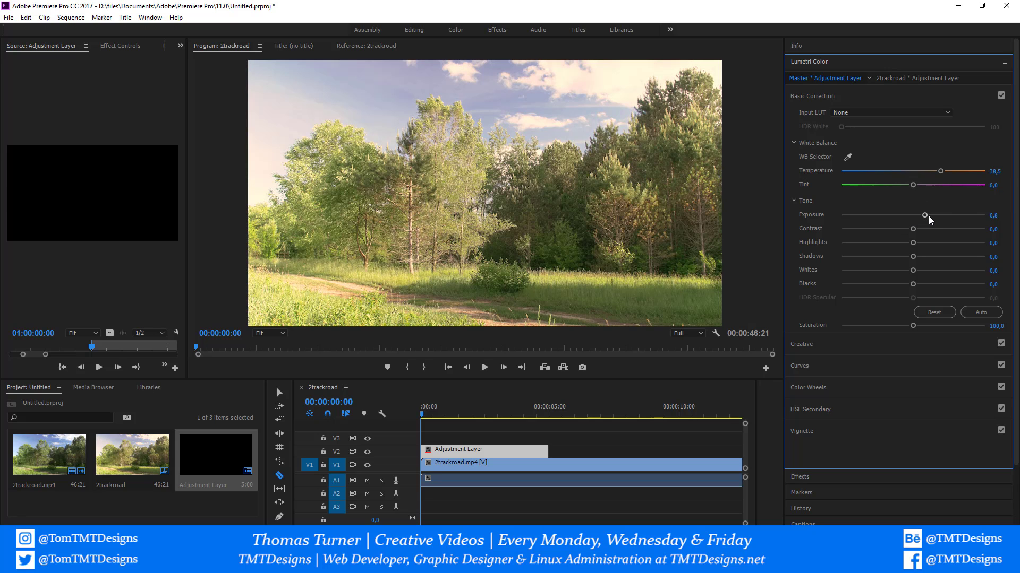
pyautogui.moveTo(924, 218); pyautogui.dragTo(906, 217)
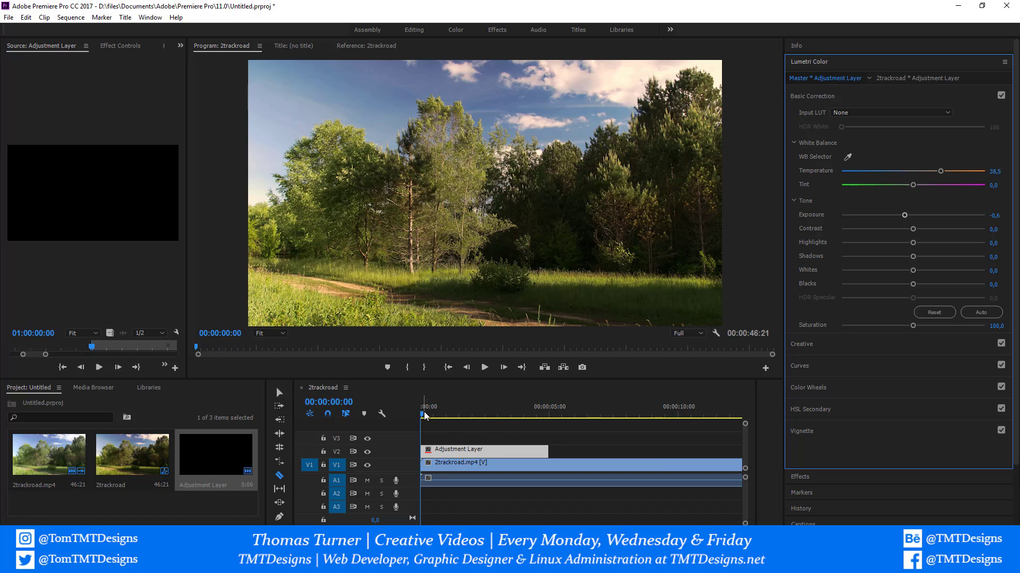
# - Scrub the playhead to 00:00:04:19, try a slight exposure change on the 2trackroad.mp4 sequence clip and reset it
pyautogui.moveTo(425, 417); pyautogui.dragTo(543, 415)
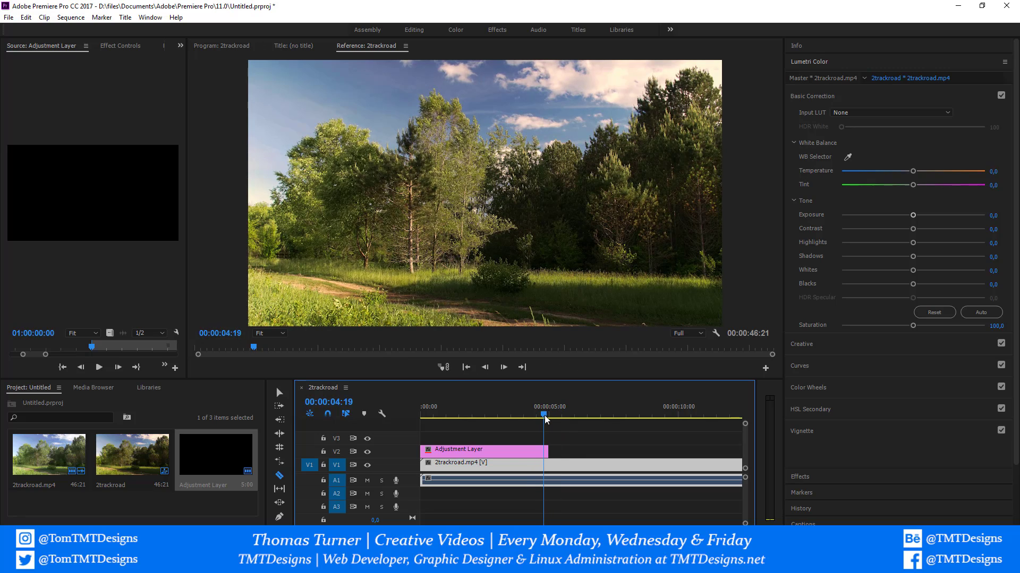
pyautogui.moveTo(913, 217); pyautogui.dragTo(911, 216)
pyautogui.doubleClick(913, 215)
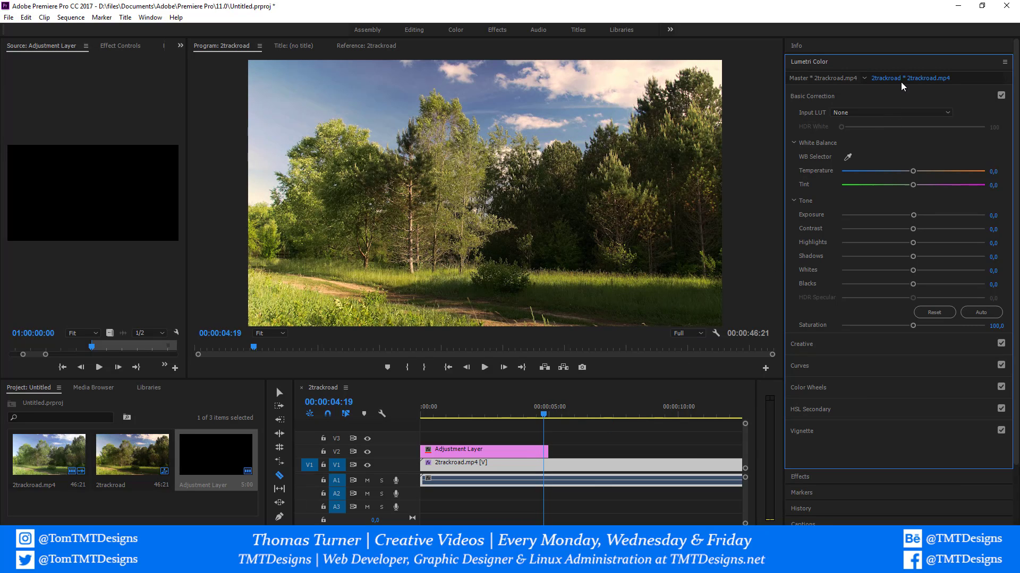
# - Compare the master and sequence versions of 2trackroad.mp4 as Lumetri Color targets while scrubbing back to 00:00:03:19
pyautogui.click(840, 80)
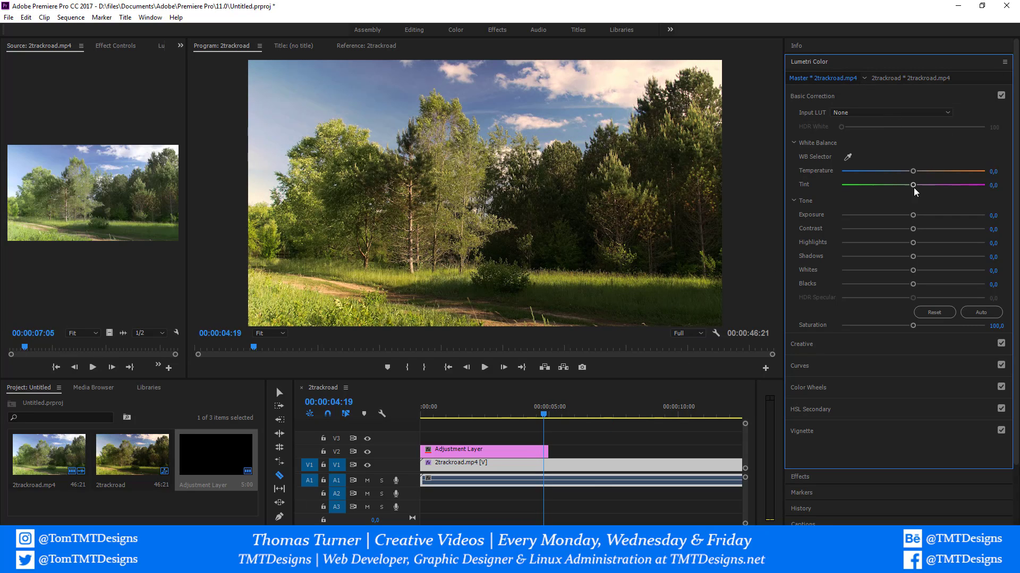
pyautogui.click(824, 75)
pyautogui.moveTo(540, 416); pyautogui.dragTo(528, 414)
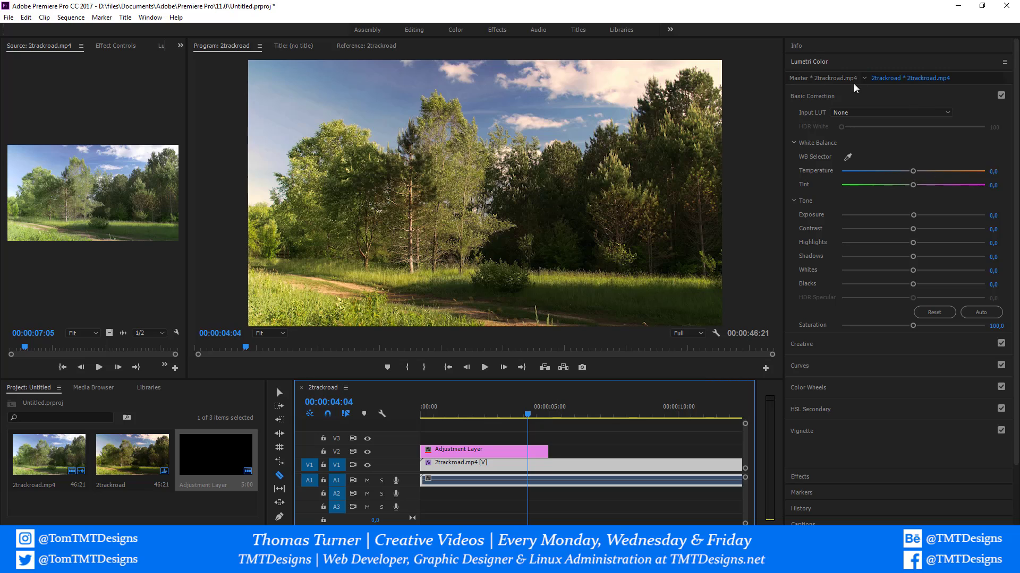
pyautogui.click(827, 81)
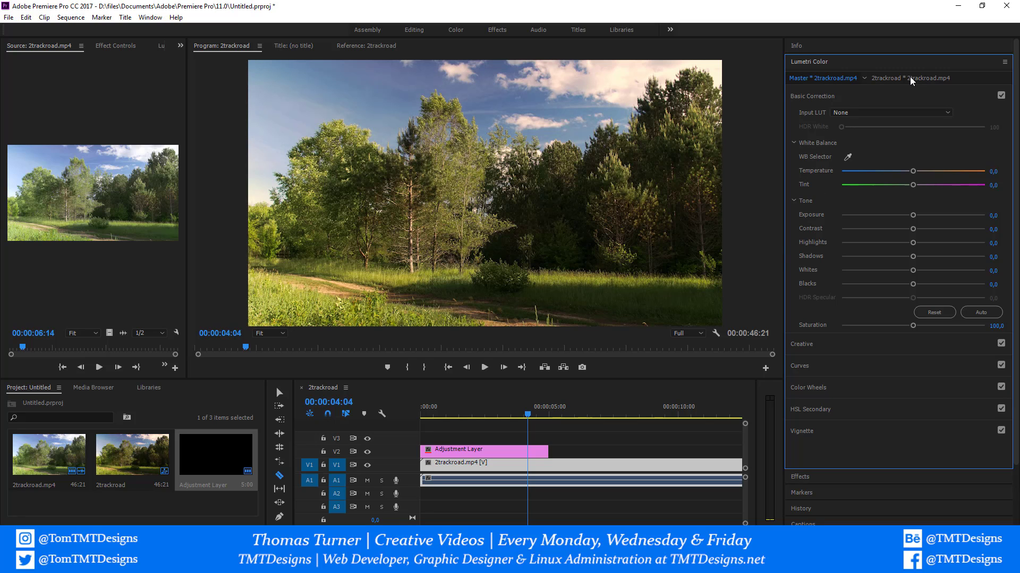
pyautogui.click(520, 417)
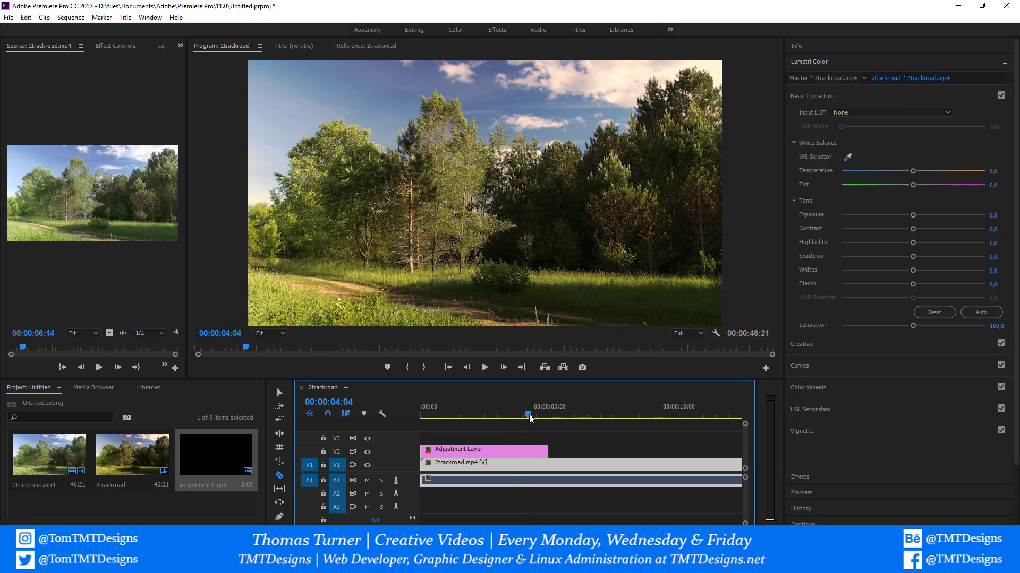
pyautogui.click(822, 78)
pyautogui.click(864, 79)
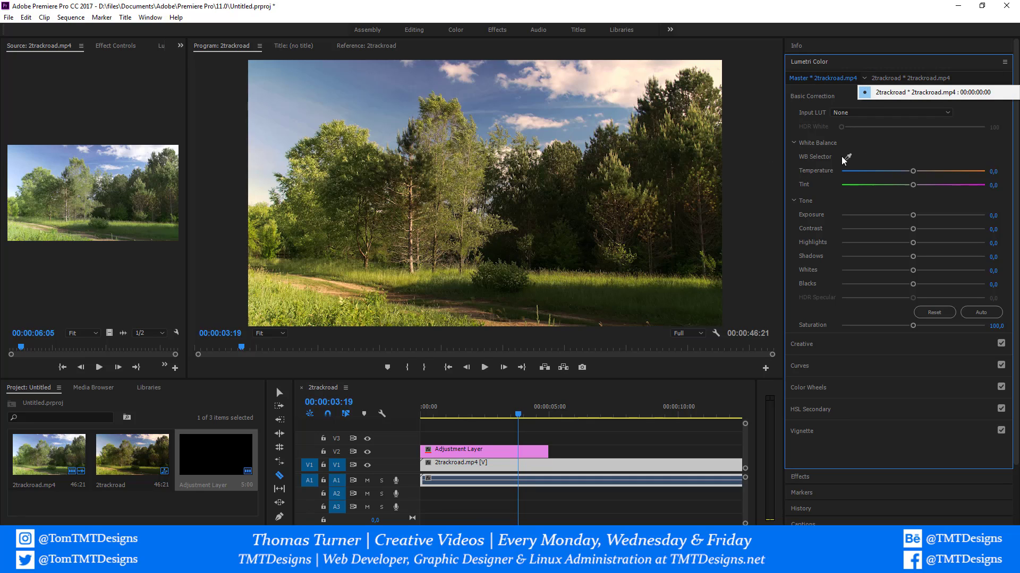
pyautogui.click(844, 98)
pyautogui.click(807, 95)
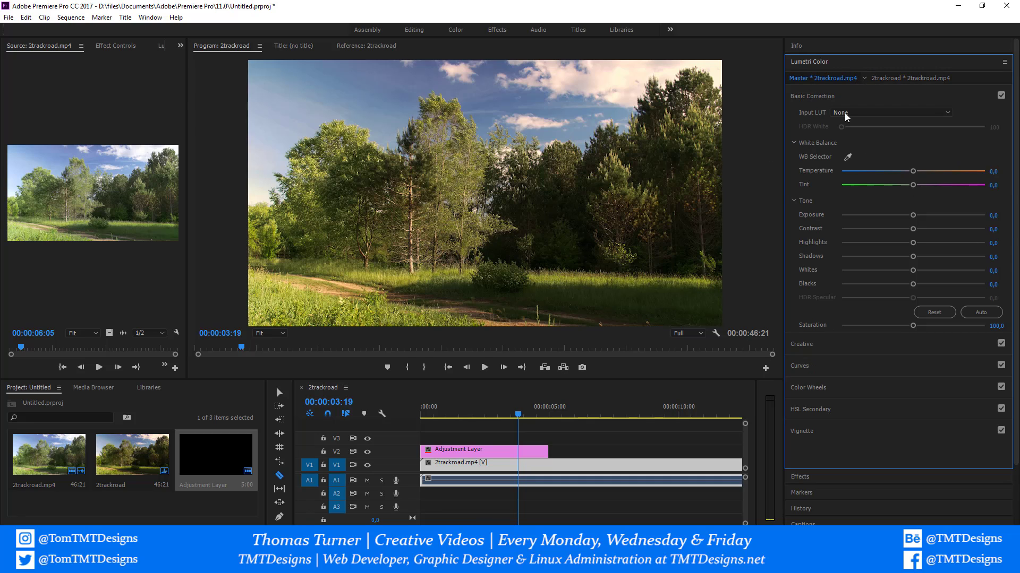
# - At 00:00:04:12, set the 2trackroad.mp4 sequence clip's exposure to 1.2, contrast -11.1, highlights and shadows -34.1, whites -17.0 and blacks -21.5
pyautogui.moveTo(912, 171)
pyautogui.mouseDown()
pyautogui.moveTo(930, 171)
pyautogui.moveTo(913, 172)
pyautogui.mouseUp()
pyautogui.moveTo(515, 415); pyautogui.dragTo(577, 418)
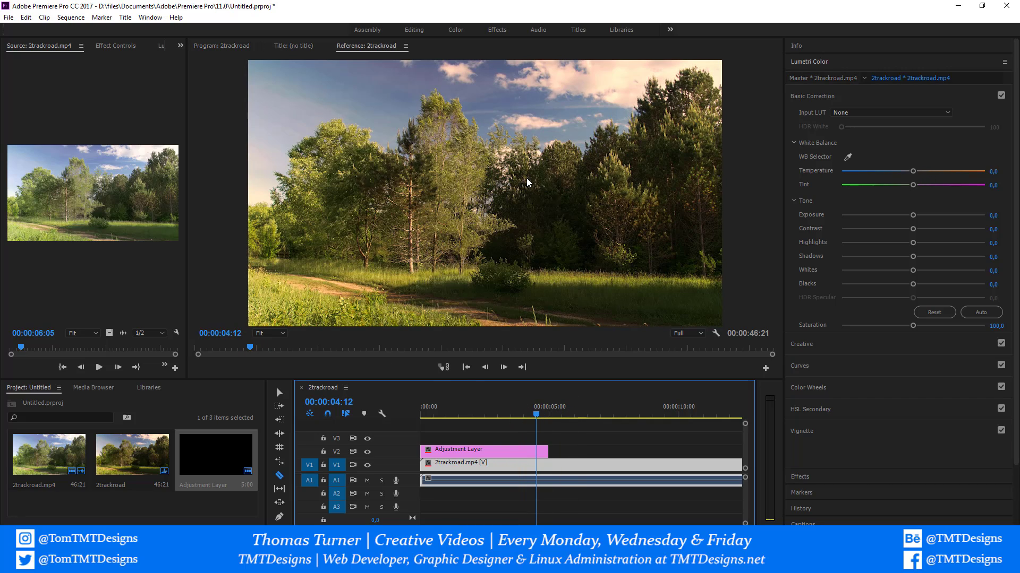
pyautogui.moveTo(913, 215)
pyautogui.mouseDown()
pyautogui.moveTo(951, 215)
pyautogui.moveTo(900, 228)
pyautogui.mouseUp()
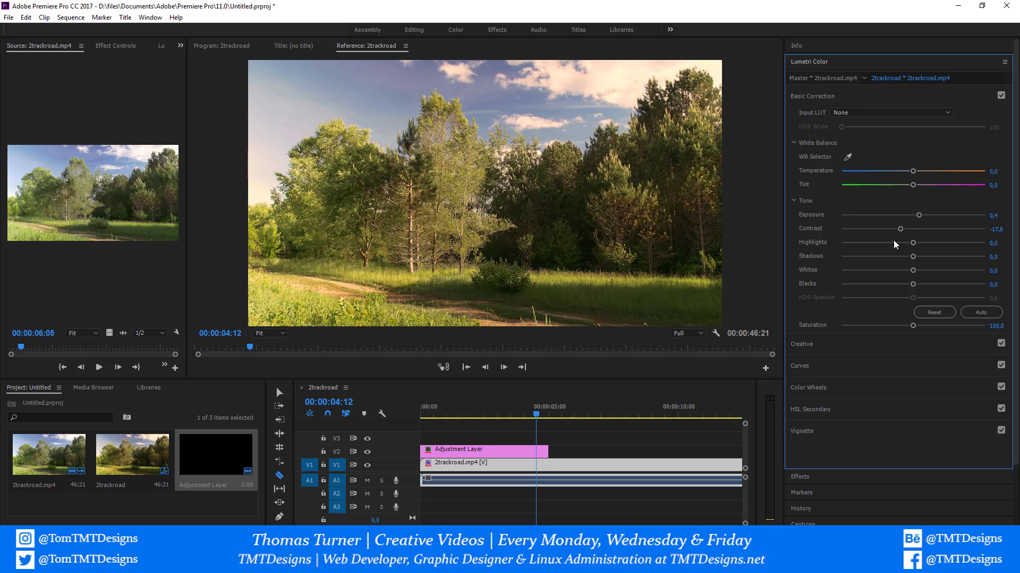
pyautogui.moveTo(912, 243); pyautogui.dragTo(904, 278)
pyautogui.scroll(-2, 903, 281)
# - Test strong and mild saturation on the 2trackroad.mp4 sequence clip and settle on 127.4
pyautogui.moveTo(911, 274); pyautogui.dragTo(1006, 282)
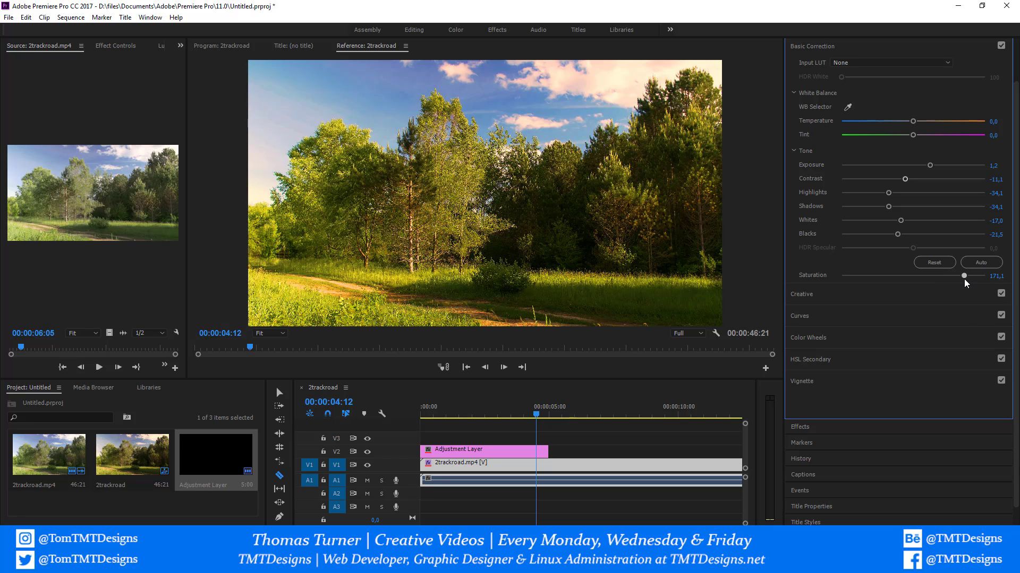
pyautogui.moveTo(920, 279)
pyautogui.mouseDown()
pyautogui.moveTo(896, 279)
pyautogui.moveTo(915, 280)
pyautogui.mouseUp()
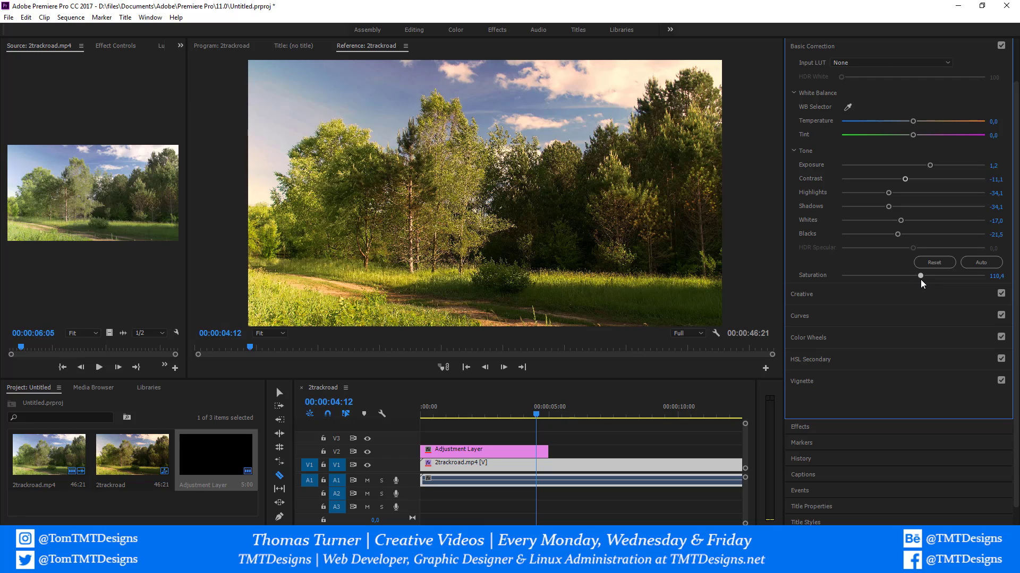
pyautogui.moveTo(920, 280); pyautogui.dragTo(912, 279)
# - Try a red-orange shadow tint in the Creative controls of the 2trackroad.mp4 clip and reset it
pyautogui.click(851, 296)
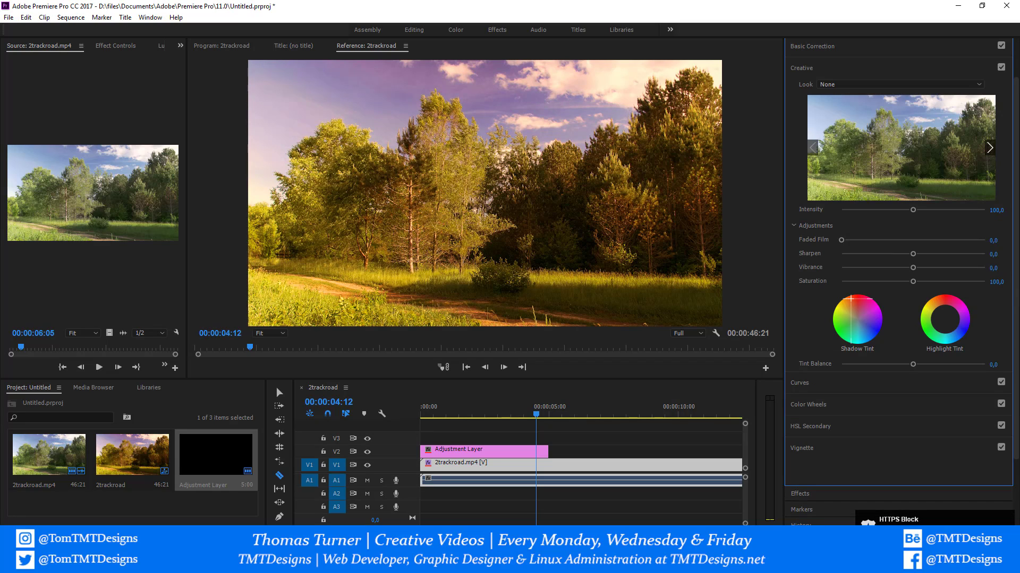
pyautogui.doubleClick(868, 318)
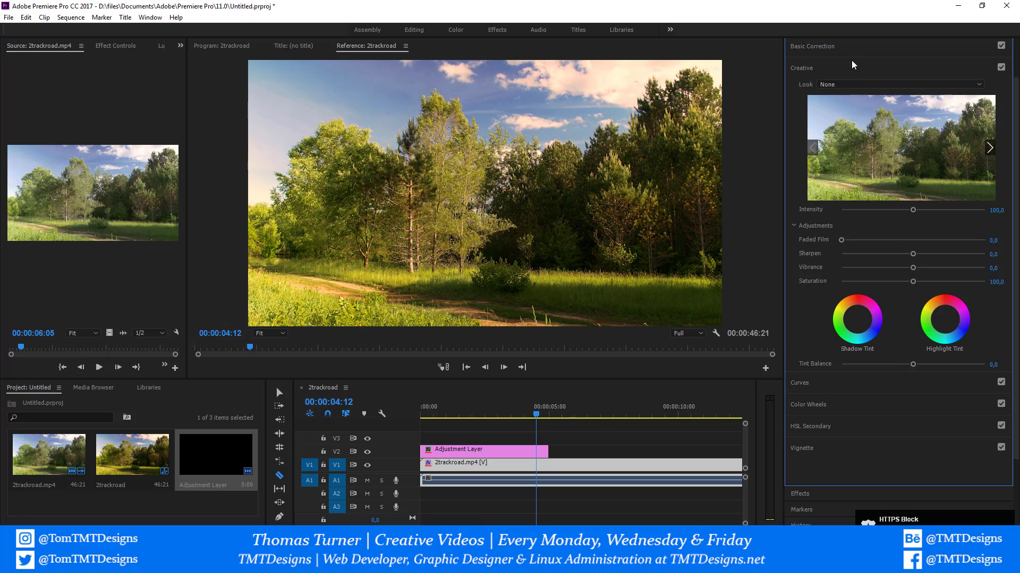
# - Move the playhead to 00:00:04:19 and cool the 2trackroad.mp4 clip's white balance to a temperature of -18.5
pyautogui.moveTo(536, 415)
pyautogui.mouseDown()
pyautogui.moveTo(559, 415)
pyautogui.moveTo(544, 415)
pyautogui.mouseUp()
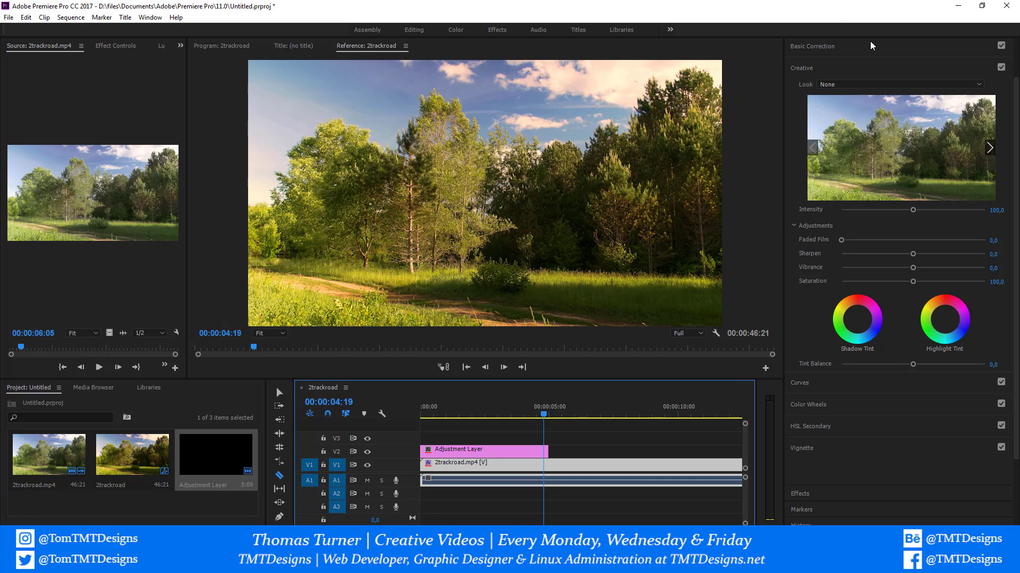
pyautogui.click(820, 45)
pyautogui.moveTo(909, 122); pyautogui.dragTo(902, 121)
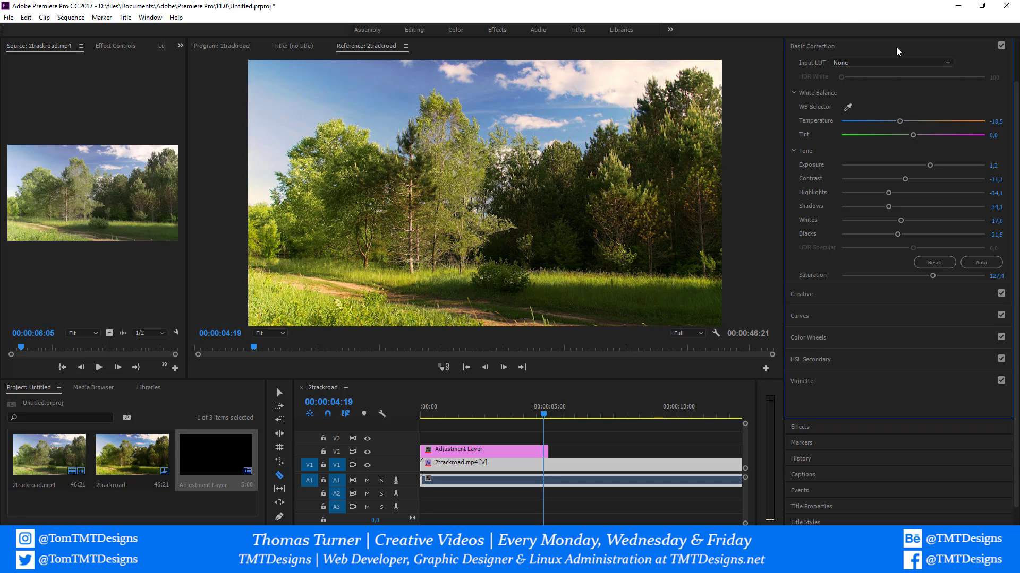
# - Preview the CineSpace2383sRGB6bit look in the Creative controls and set the look intensity to 106.7
pyautogui.click(833, 294)
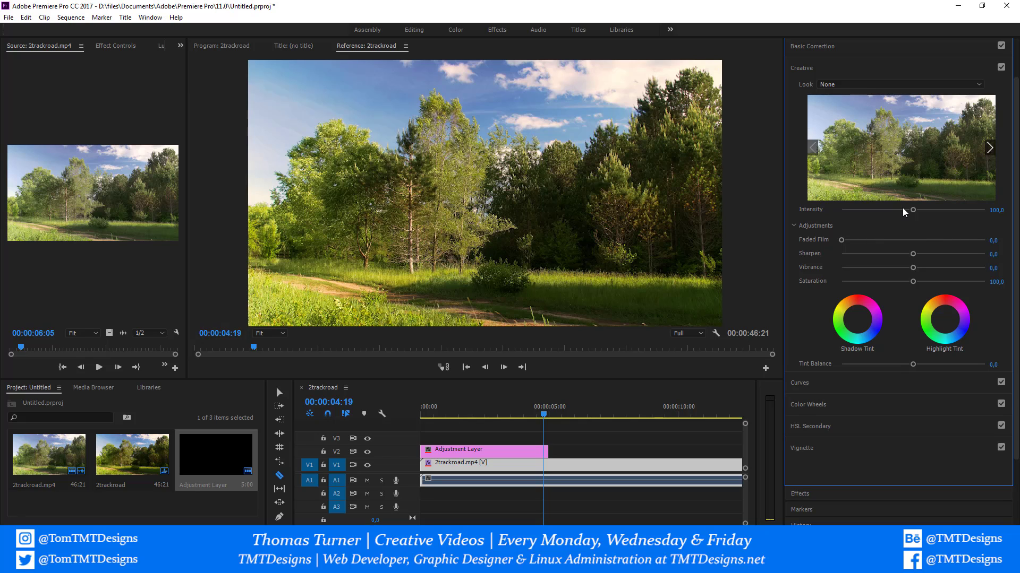
pyautogui.click(989, 147)
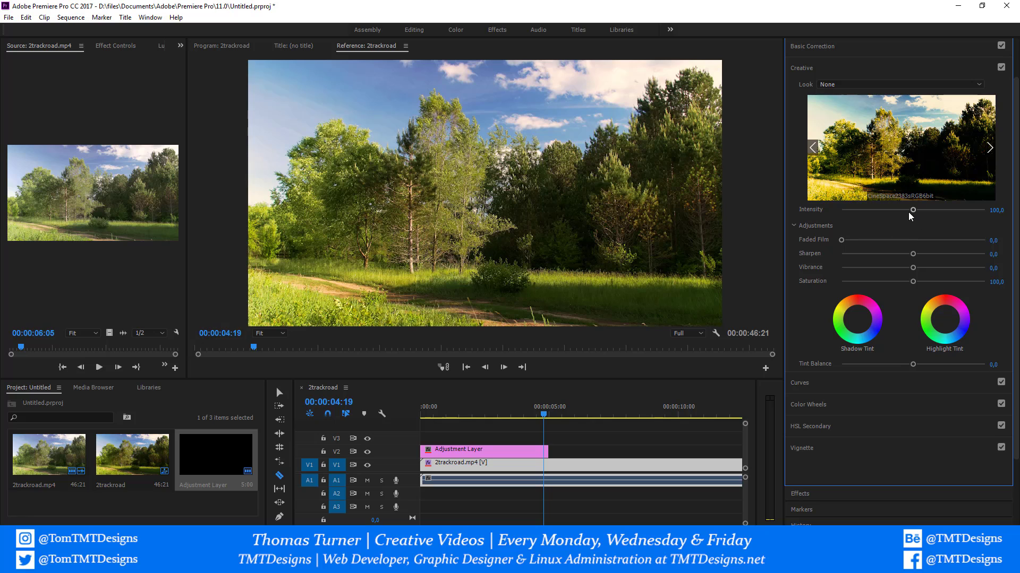
pyautogui.moveTo(908, 212)
pyautogui.mouseDown()
pyautogui.moveTo(1000, 217)
pyautogui.moveTo(970, 208)
pyautogui.moveTo(907, 219)
pyautogui.moveTo(839, 212)
pyautogui.moveTo(902, 212)
pyautogui.mouseUp()
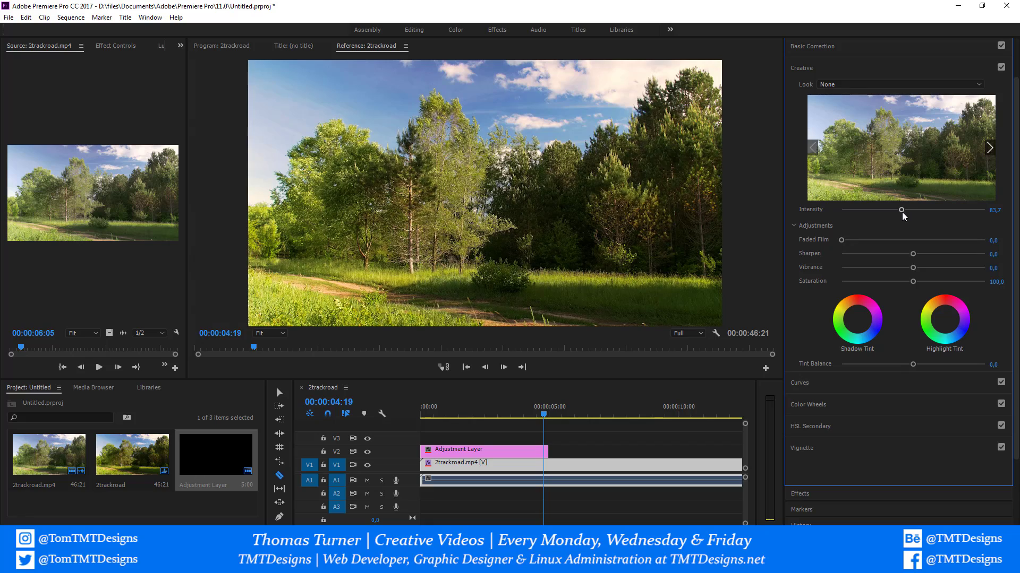
pyautogui.click(989, 147)
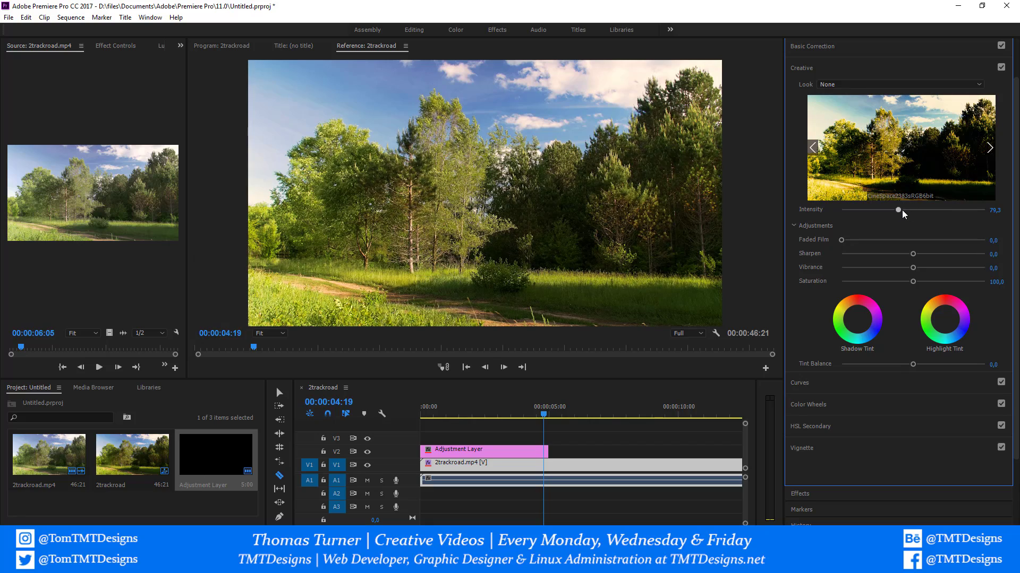
pyautogui.moveTo(901, 210); pyautogui.dragTo(917, 210)
# - At 00:00:04:00, try the Fuji F125 Kodak 2395, Kodak 5205 Fuji 3510 and Monochrome Fuji ETERNA 250D Kodak 2395 looks, and restore None
pyautogui.click(545, 416)
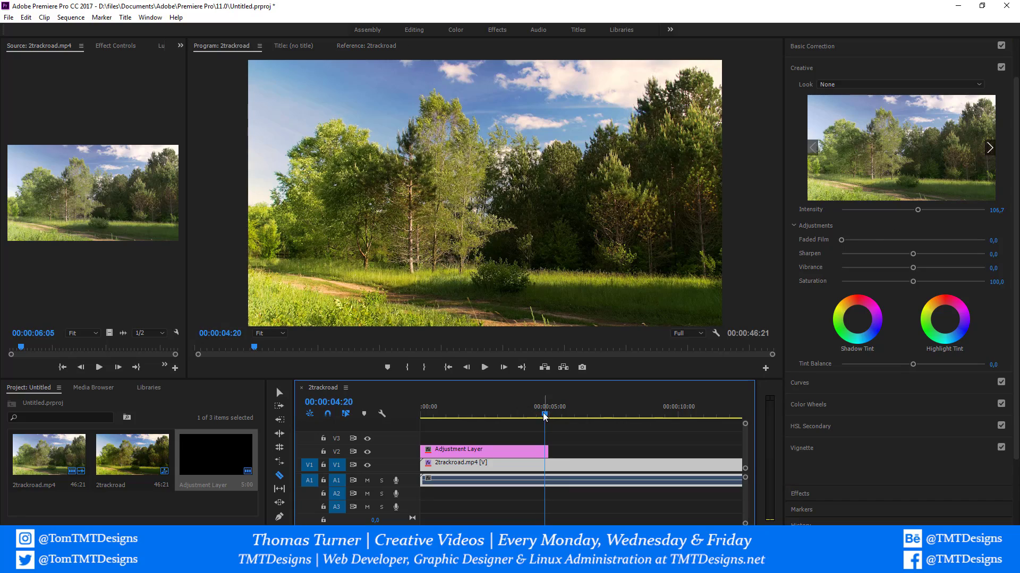
pyautogui.moveTo(543, 415)
pyautogui.mouseDown()
pyautogui.moveTo(560, 414)
pyautogui.moveTo(523, 413)
pyautogui.mouseUp()
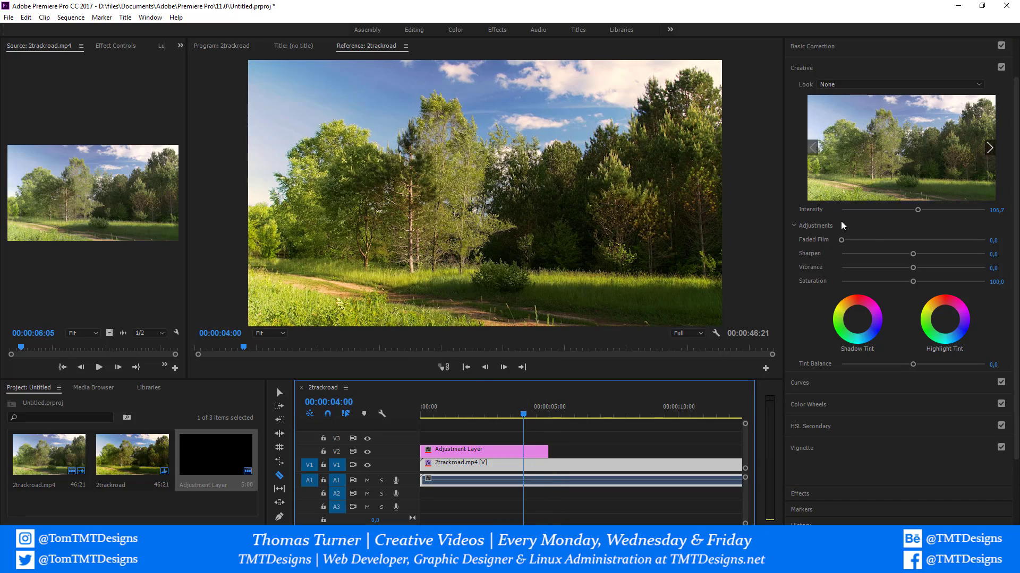
pyautogui.click(874, 87)
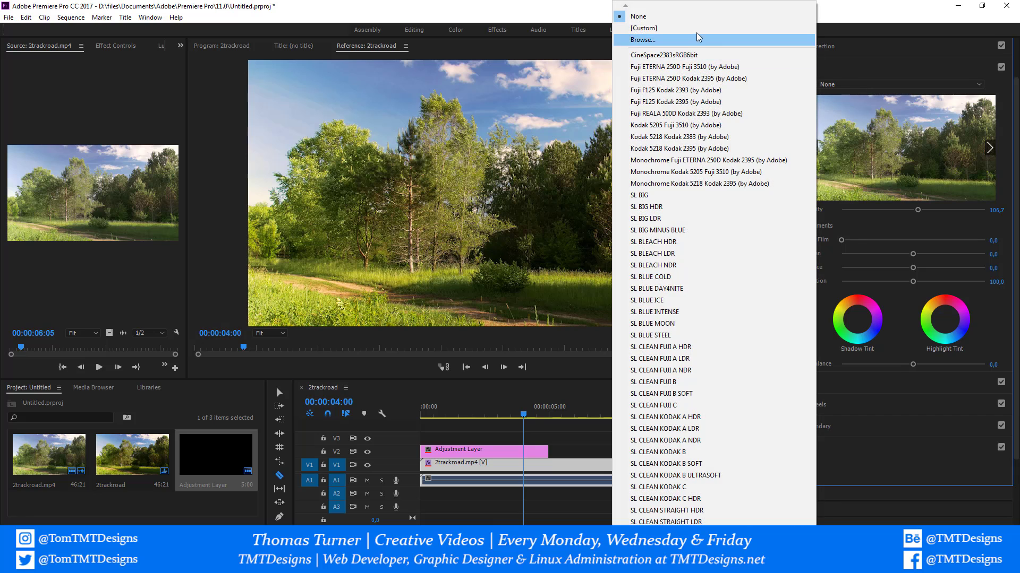
pyautogui.click(686, 19)
pyautogui.click(828, 85)
pyautogui.click(782, 102)
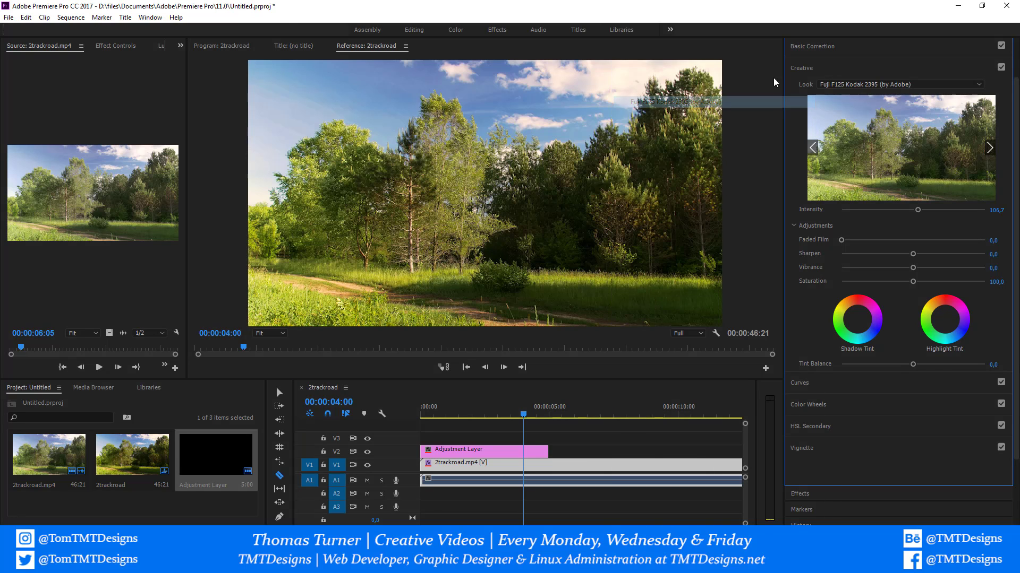
pyautogui.scroll(-3, 846, 88)
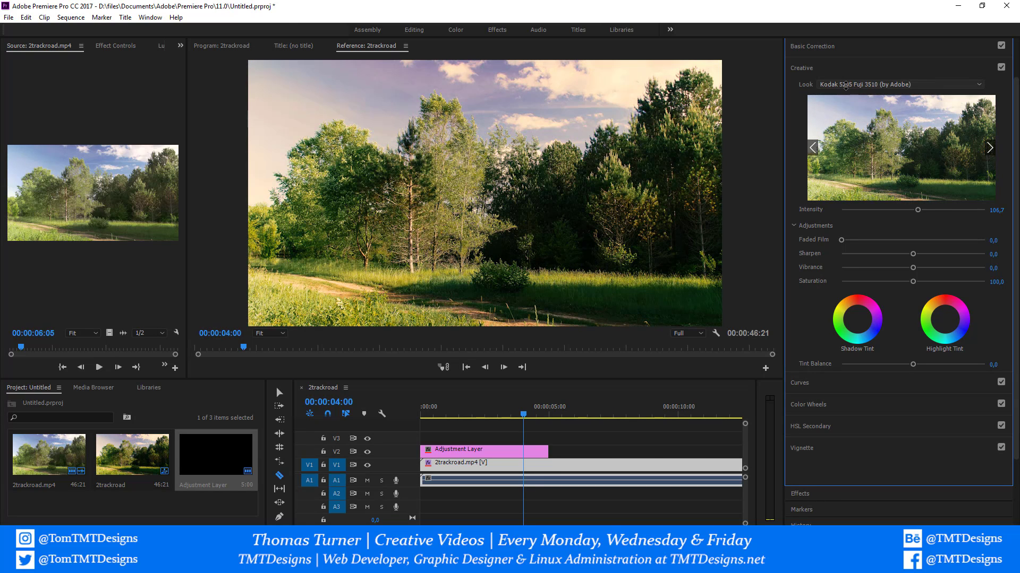
pyautogui.scroll(-1, 845, 86)
pyautogui.click(846, 86)
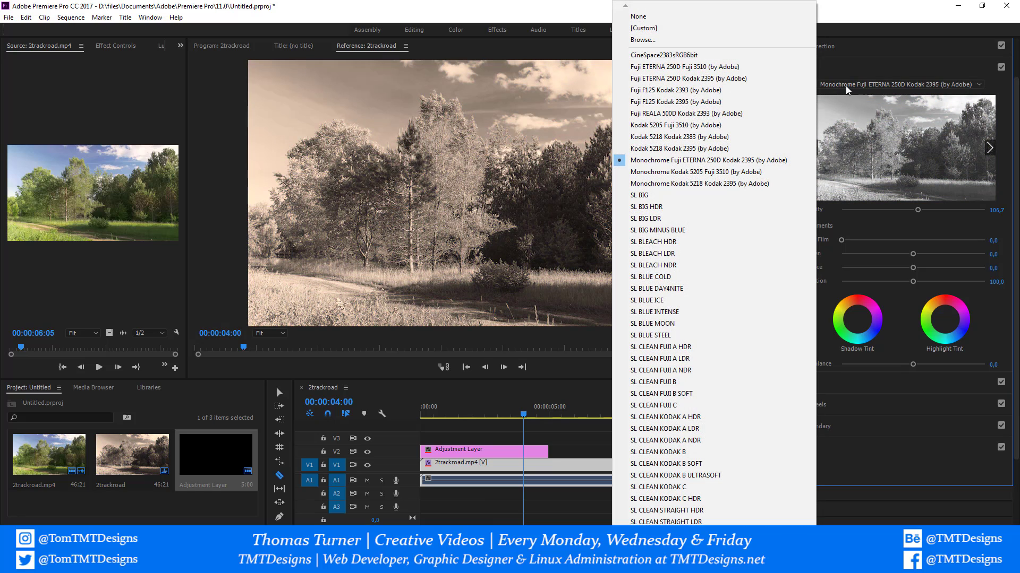
pyautogui.click(703, 18)
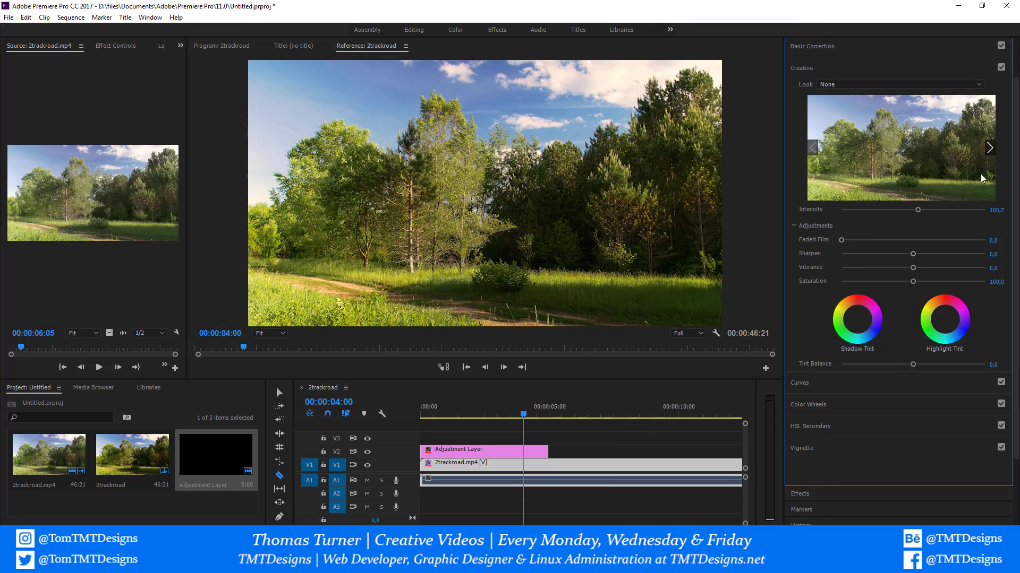
# - Try the CineSpace2383sRGB6bit look on the clip, undo it and return the look preview to None
pyautogui.click(989, 148)
pyautogui.click(899, 169)
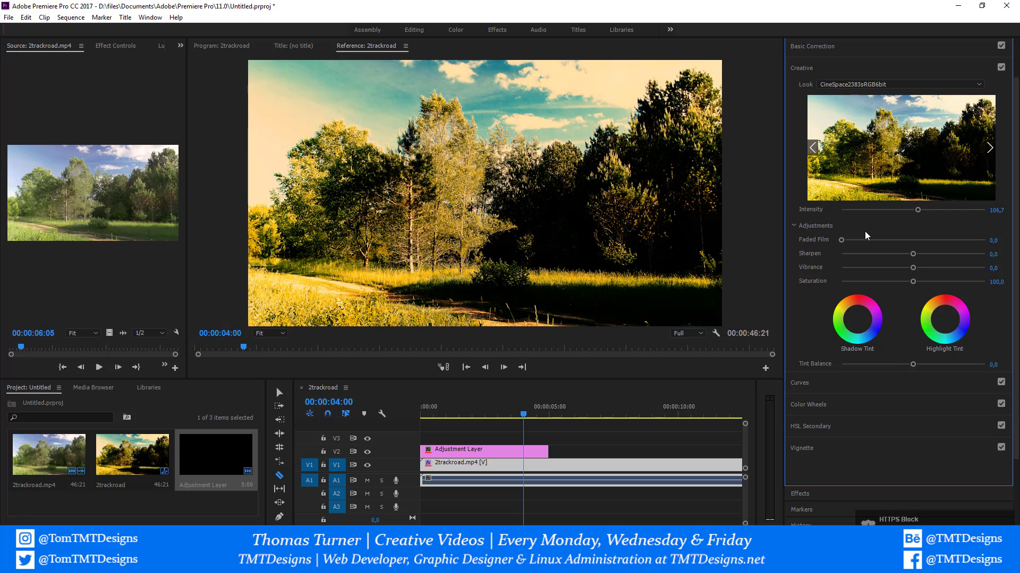
pyautogui.hotkey('ctrl', 'z')
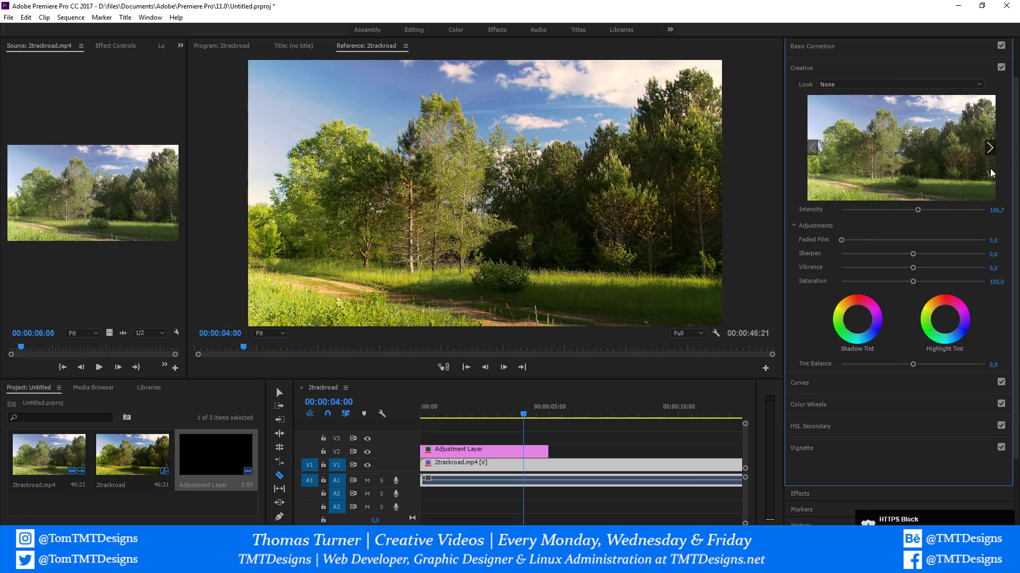
pyautogui.click(993, 149)
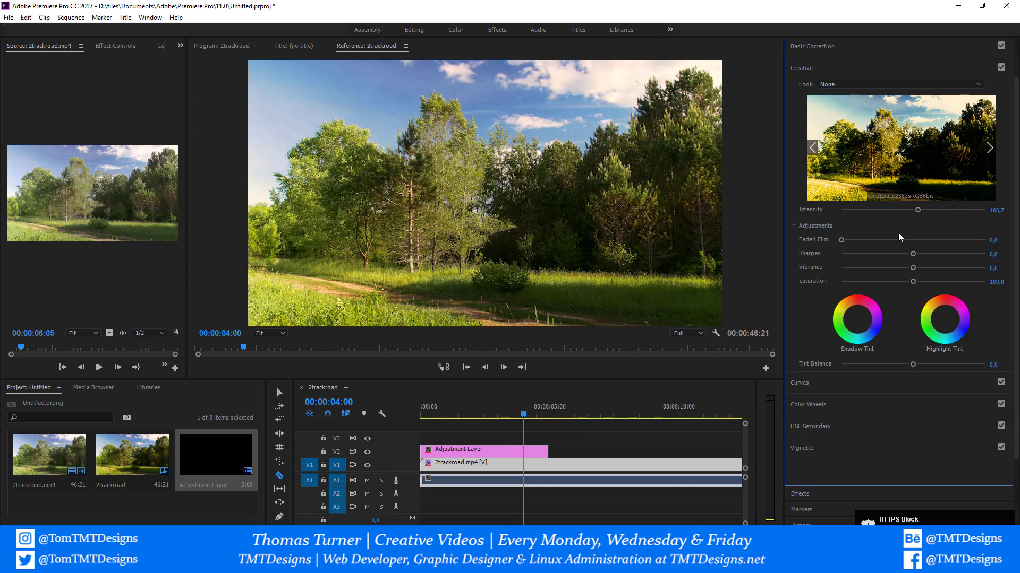
pyautogui.click(813, 147)
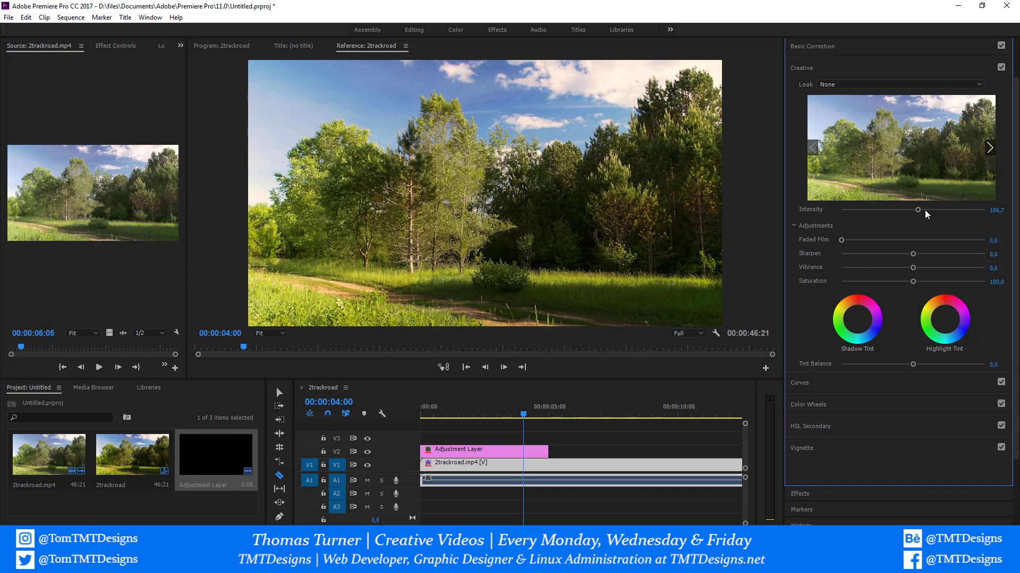
# - Set the look intensity to 120.7 and play back the sequence to review the grade, stopping at 00:00:02:12
pyautogui.moveTo(926, 214); pyautogui.dragTo(911, 210)
pyautogui.moveTo(911, 210); pyautogui.dragTo(932, 211)
pyautogui.click(504, 368)
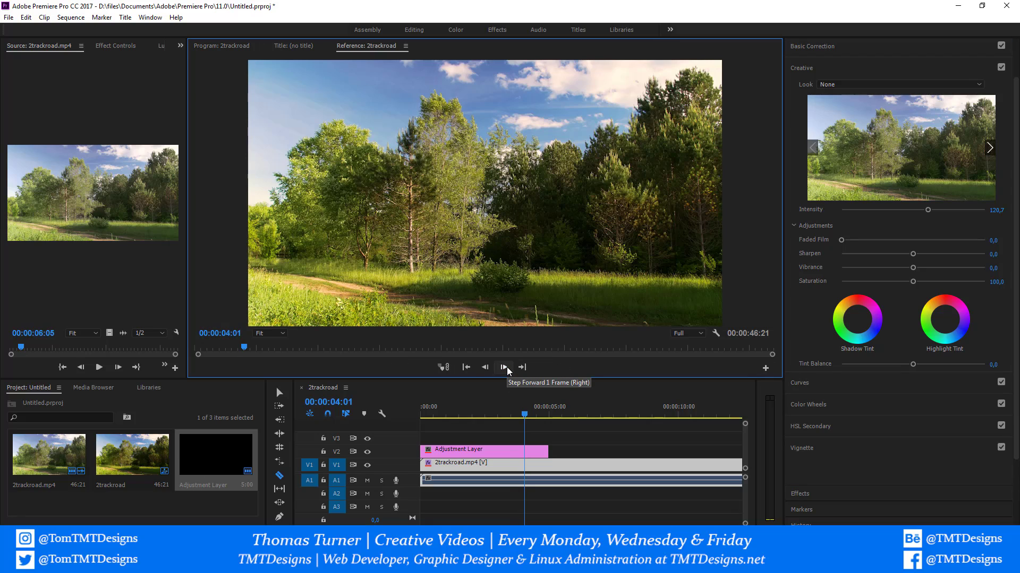
pyautogui.press('space')
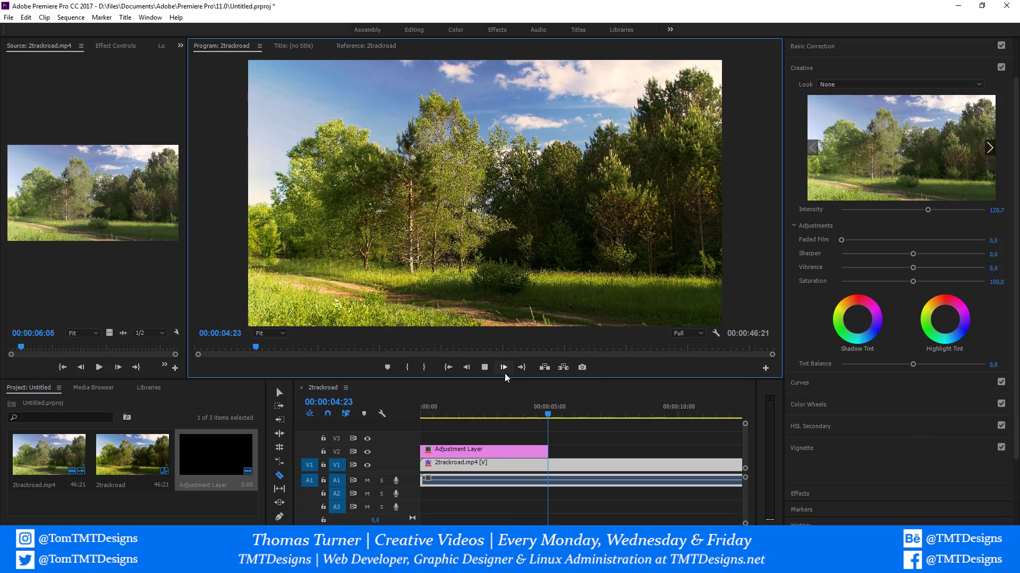
pyautogui.click(471, 414)
pyautogui.press('Home')
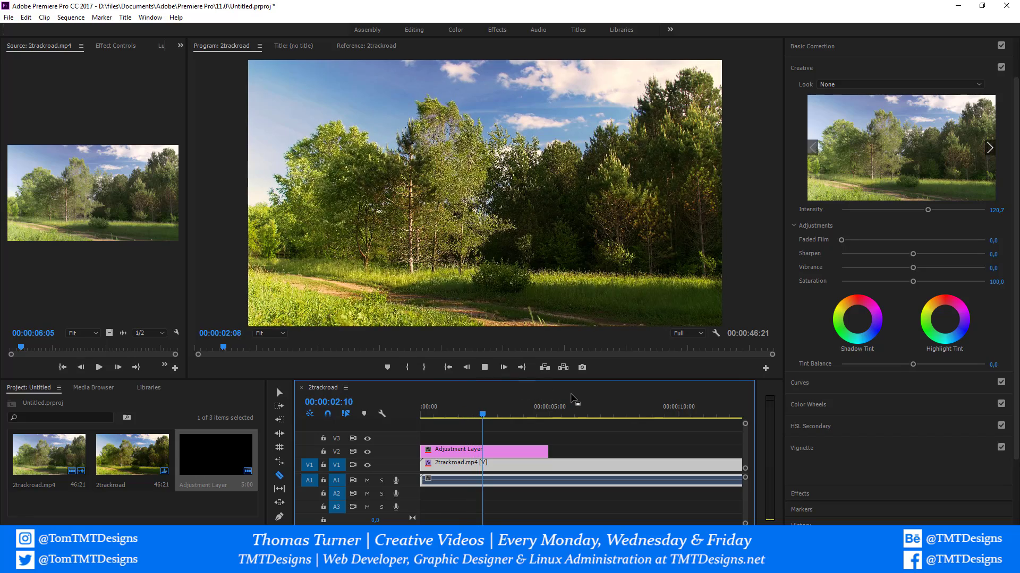
pyautogui.press('space')
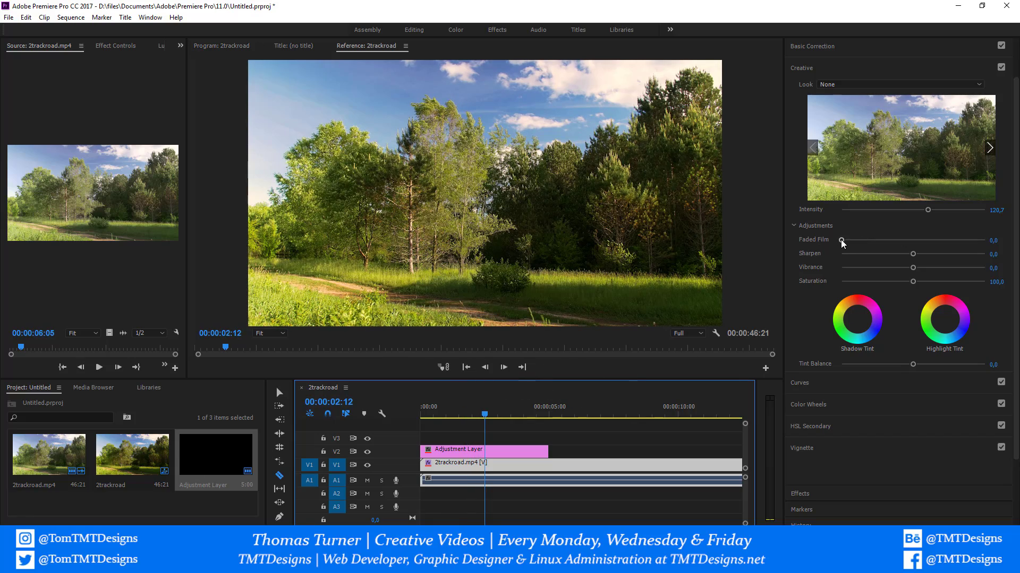
# - Set the Creative adjustments to Faded Film 10.4, Sharpen 21.5, Vibrance 41.5 and Saturation 97.0
pyautogui.moveTo(841, 240)
pyautogui.mouseDown()
pyautogui.moveTo(959, 244)
pyautogui.moveTo(897, 243)
pyautogui.moveTo(950, 257)
pyautogui.moveTo(856, 240)
pyautogui.mouseUp()
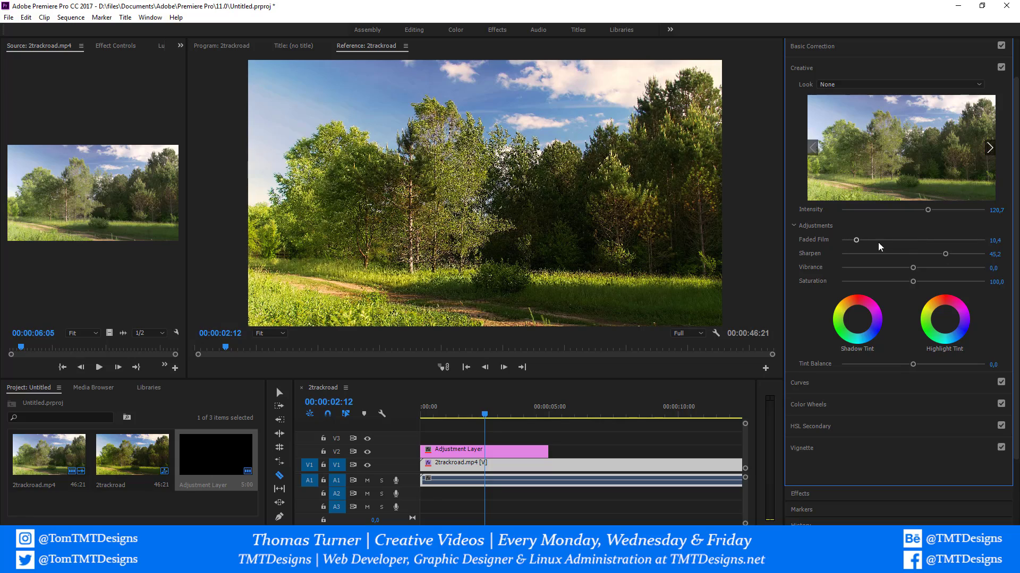
pyautogui.moveTo(949, 257); pyautogui.dragTo(926, 288)
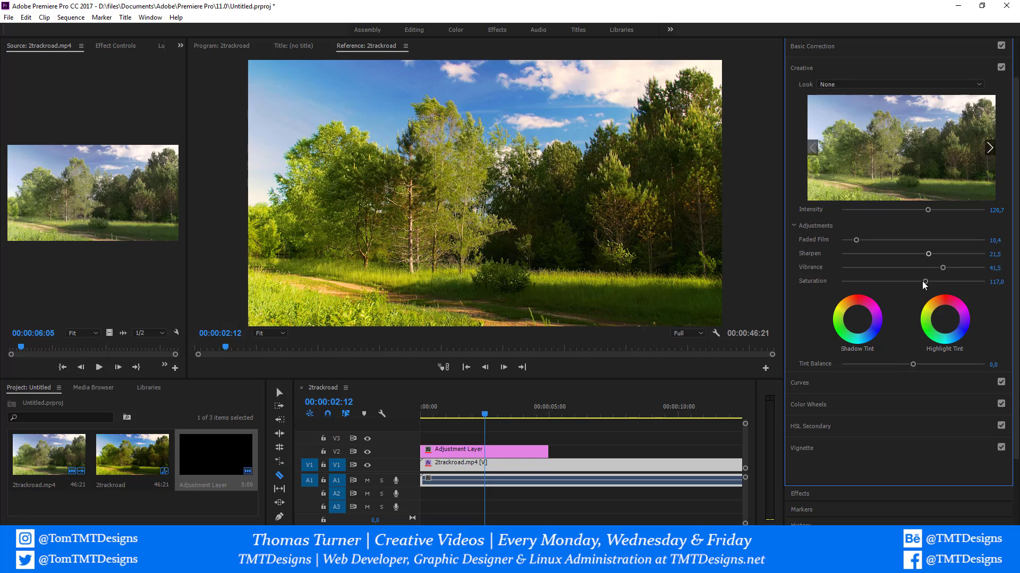
pyautogui.moveTo(925, 282); pyautogui.dragTo(912, 283)
# - Try a green highlight tint, reset it to neutral and test the tint balance
pyautogui.moveTo(947, 323)
pyautogui.mouseDown()
pyautogui.moveTo(956, 310)
pyautogui.moveTo(939, 325)
pyautogui.mouseUp()
pyautogui.doubleClick(947, 321)
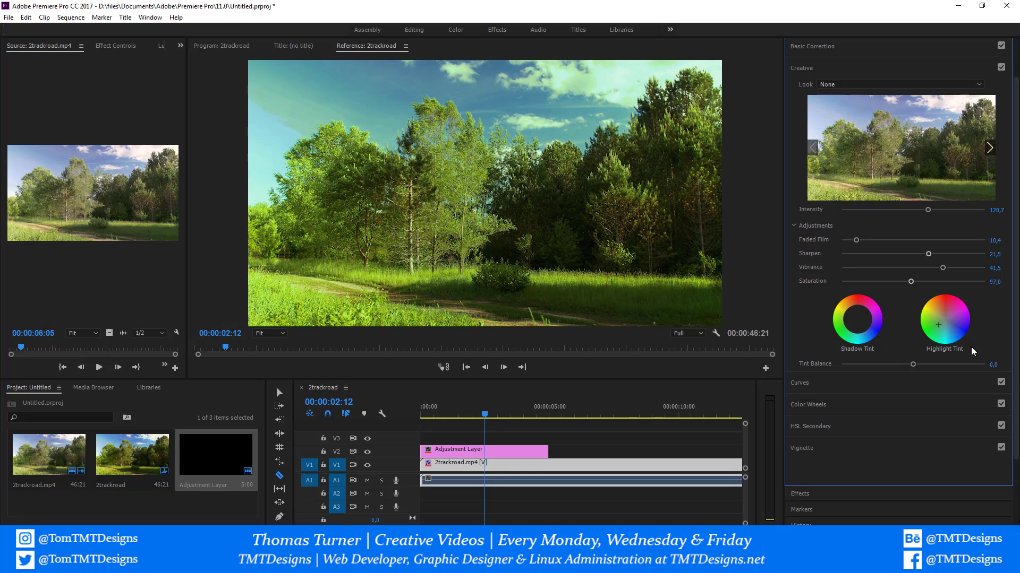
pyautogui.hotkey('ctrl', 'z')
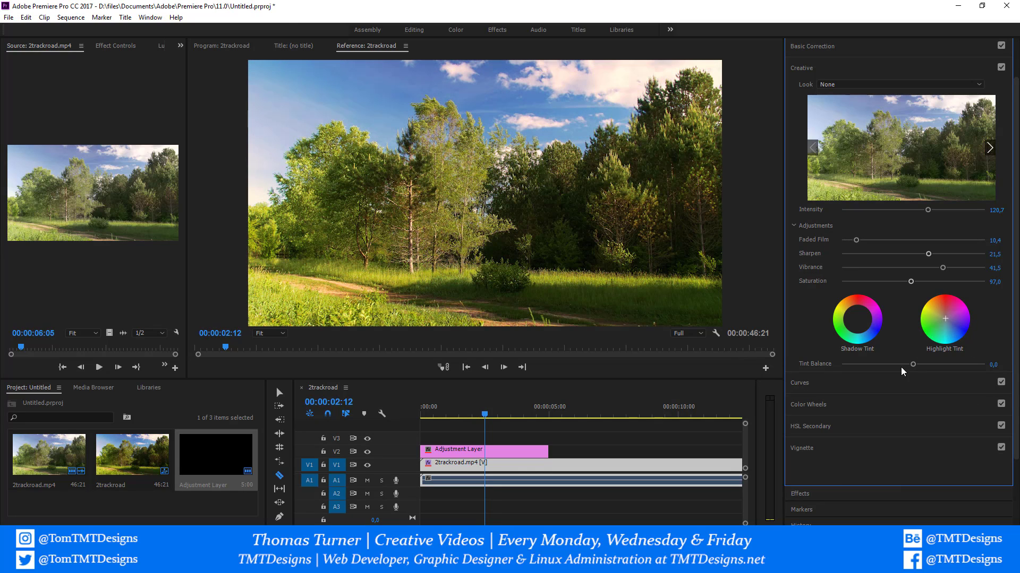
pyautogui.moveTo(913, 364)
pyautogui.mouseDown()
pyautogui.moveTo(933, 364)
pyautogui.moveTo(909, 371)
pyautogui.mouseUp()
# - In Basic Correction, lower the blacks to -24.4, test an exposure of 2.0 and settle on 1.1
pyautogui.click(824, 385)
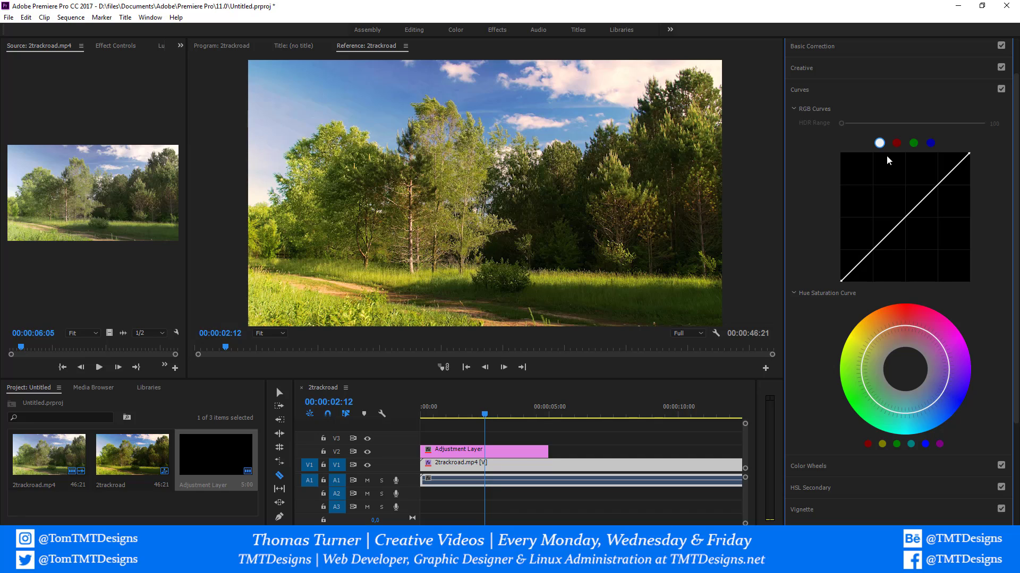
pyautogui.click(842, 49)
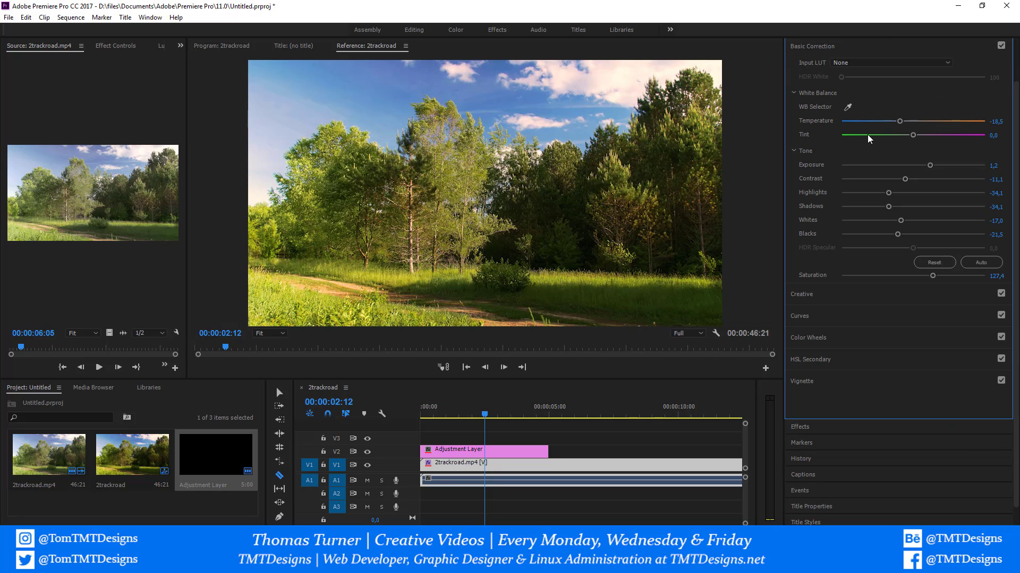
pyautogui.moveTo(901, 232)
pyautogui.mouseDown()
pyautogui.moveTo(867, 235)
pyautogui.moveTo(895, 237)
pyautogui.mouseUp()
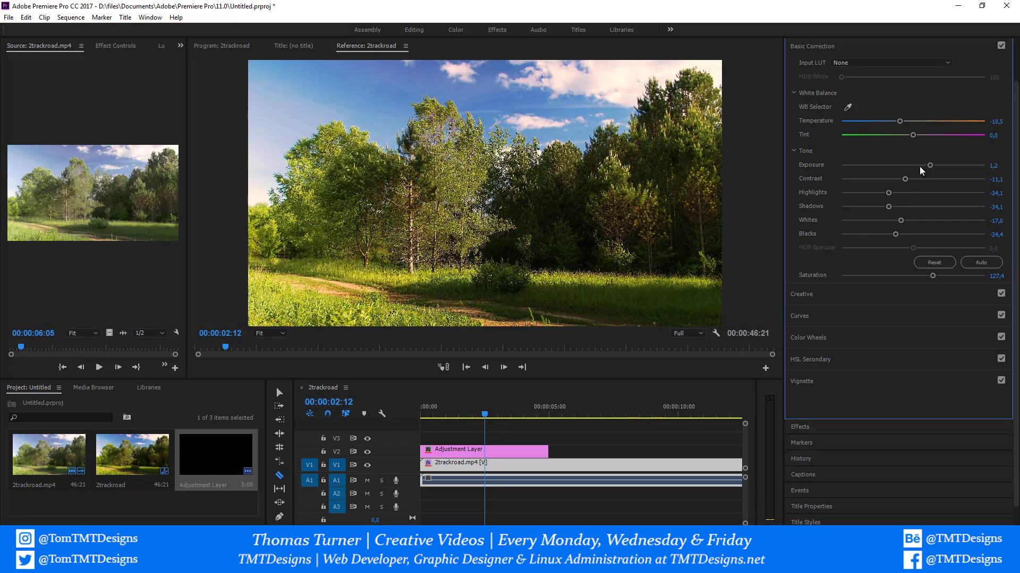
pyautogui.moveTo(929, 166)
pyautogui.mouseDown()
pyautogui.moveTo(914, 166)
pyautogui.moveTo(945, 166)
pyautogui.mouseUp()
pyautogui.click(504, 368)
pyautogui.click(504, 368)
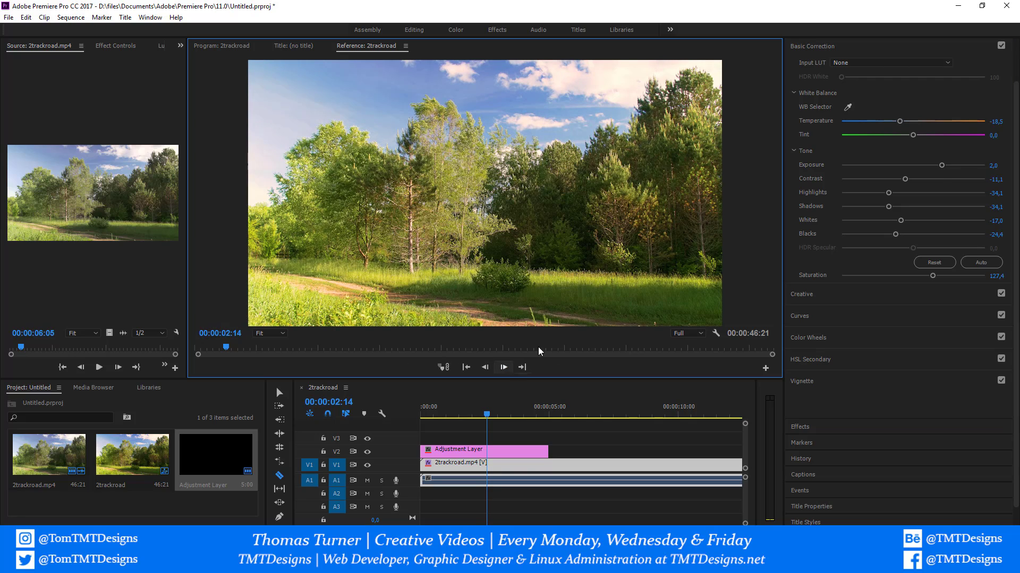
pyautogui.click(929, 165)
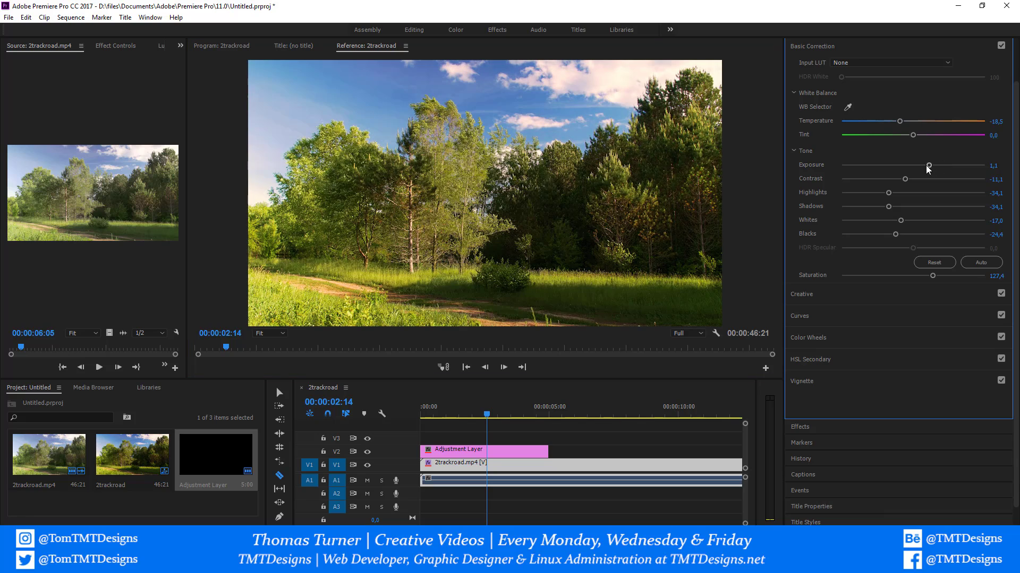
# - Step back to 00:00:02:10 and enlarge the reference monitor by shrinking the timeline area and collapsing the source monitor
pyautogui.click(641, 166)
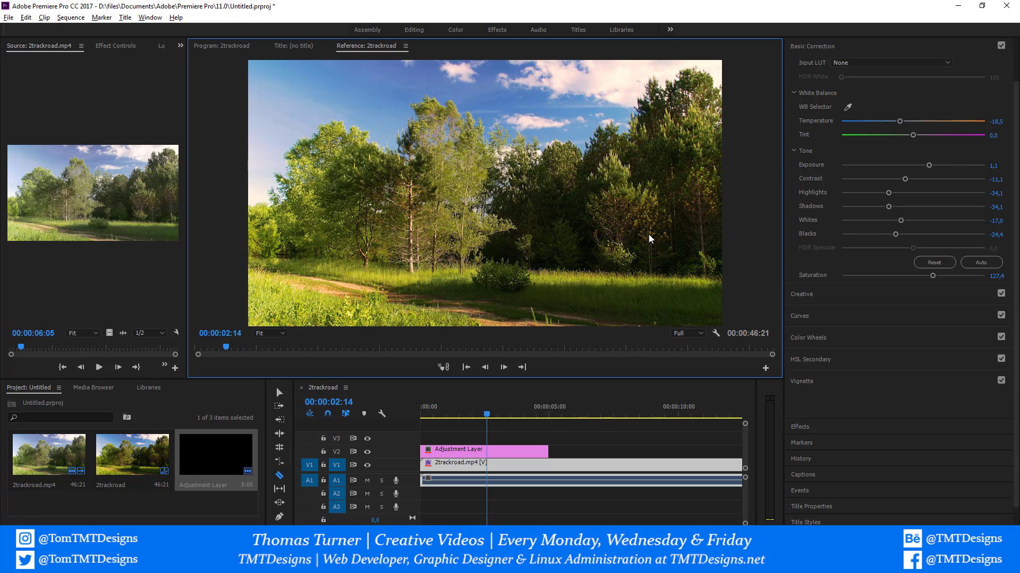
pyautogui.press('Left')
pyautogui.press('Left')
pyautogui.press('Left')
pyautogui.press('Left')
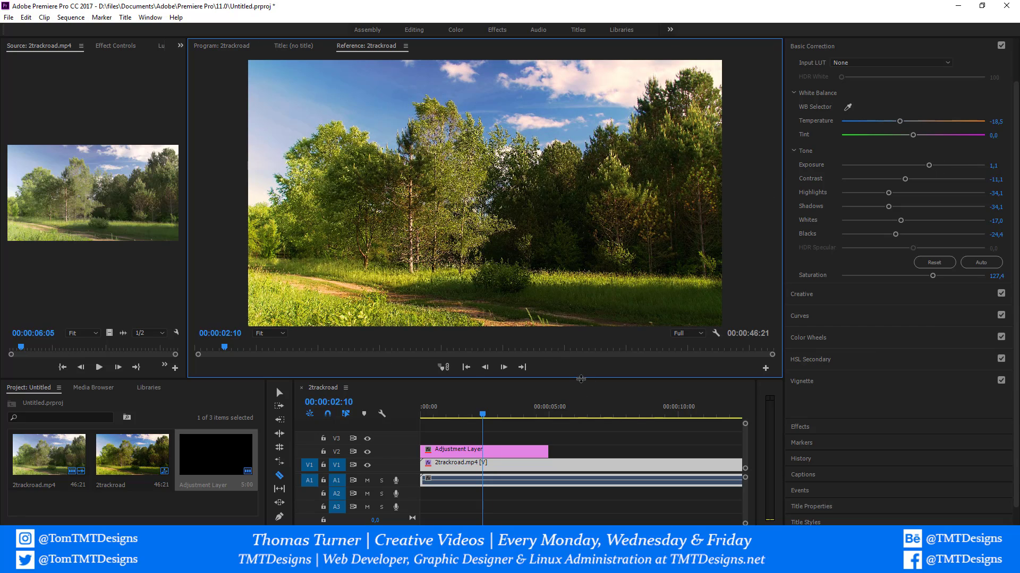
pyautogui.moveTo(581, 378); pyautogui.dragTo(588, 429)
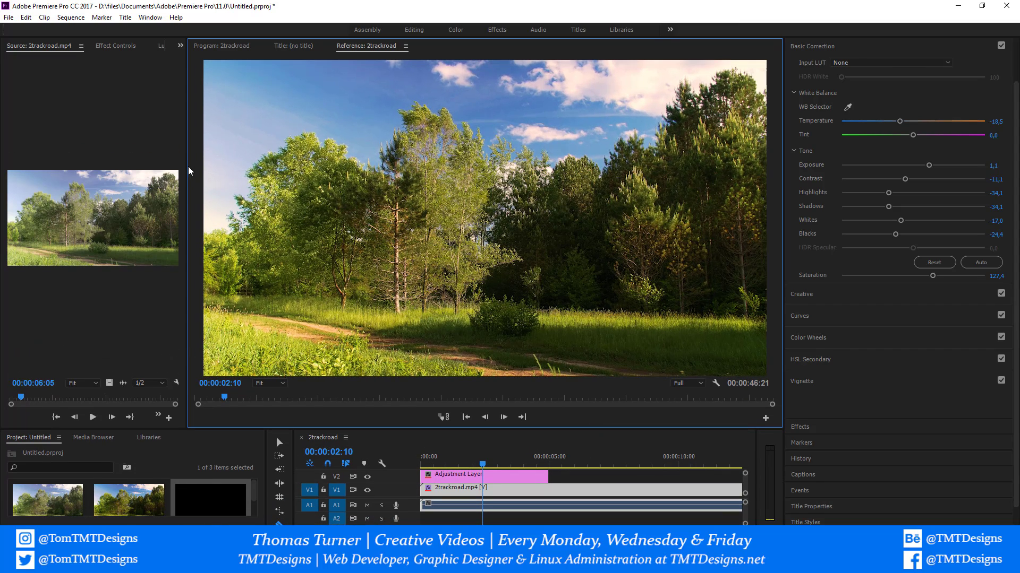
pyautogui.moveTo(186, 169); pyautogui.dragTo(1, 175)
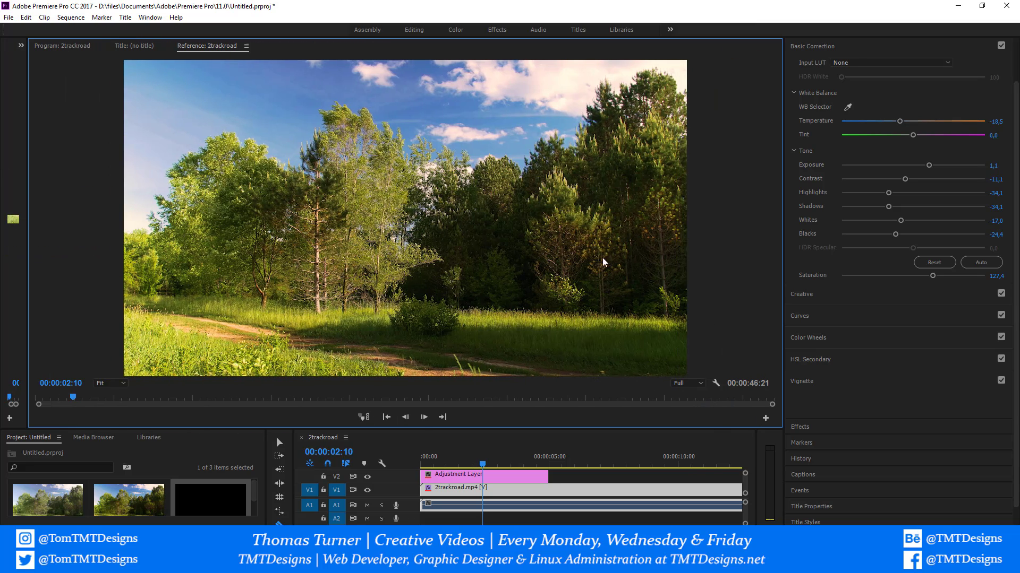
# - At 00:00:01:08, refine the tone to exposure 0.9, contrast -12.6, shadows 11.9, whites -32.6 and blacks -50.4
pyautogui.moveTo(928, 166)
pyautogui.mouseDown()
pyautogui.moveTo(904, 166)
pyautogui.moveTo(928, 165)
pyautogui.mouseUp()
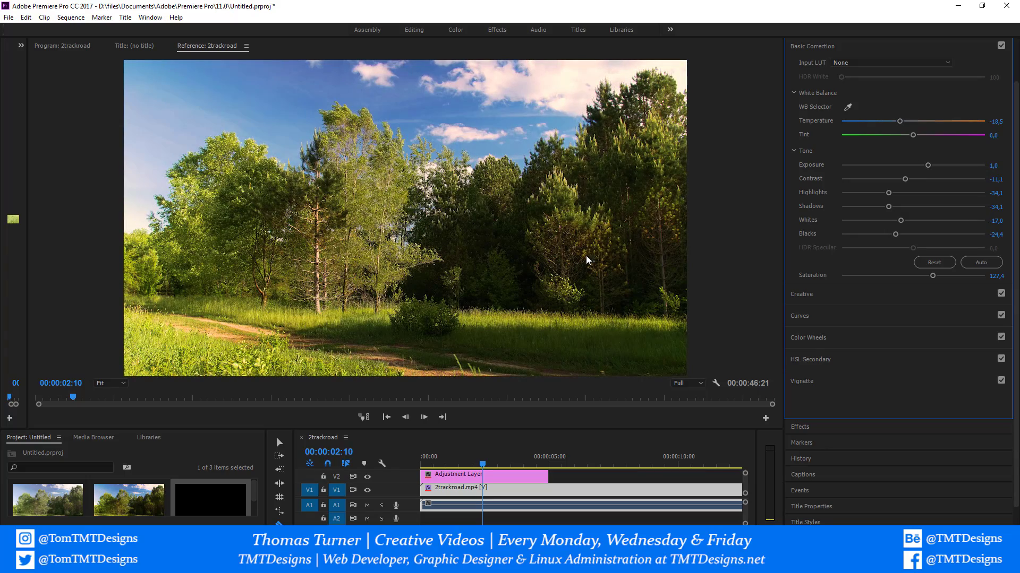
pyautogui.moveTo(482, 465); pyautogui.dragTo(454, 464)
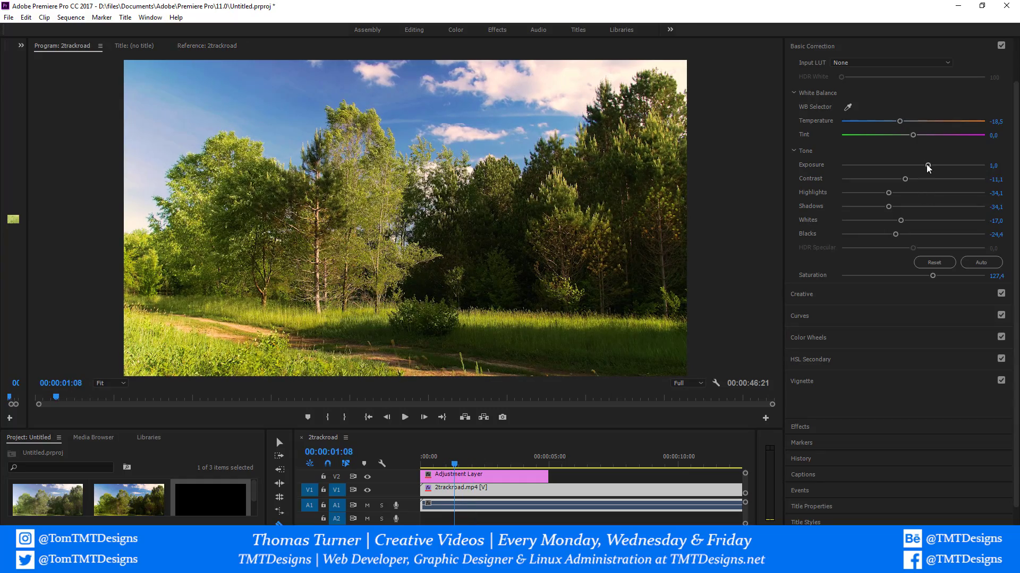
pyautogui.moveTo(927, 165); pyautogui.dragTo(817, 174)
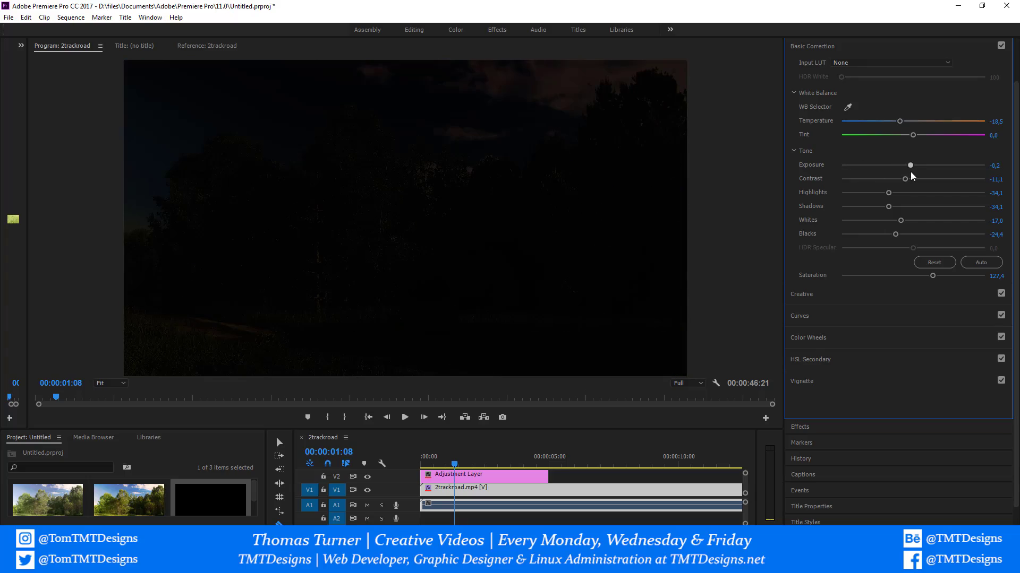
pyautogui.moveTo(910, 171)
pyautogui.mouseDown()
pyautogui.moveTo(930, 166)
pyautogui.moveTo(922, 179)
pyautogui.moveTo(941, 178)
pyautogui.moveTo(903, 181)
pyautogui.mouseUp()
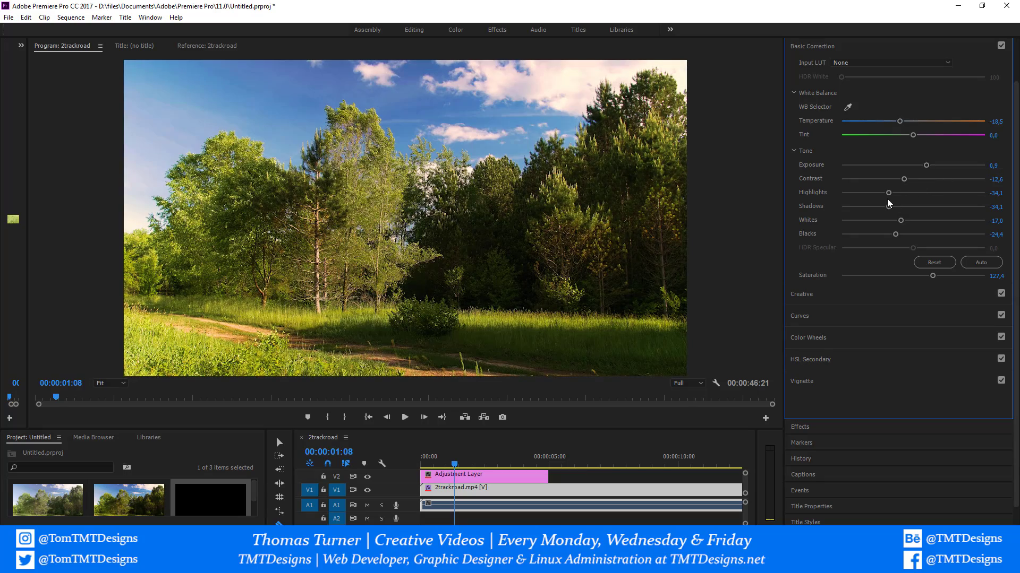
pyautogui.moveTo(892, 235); pyautogui.dragTo(924, 215)
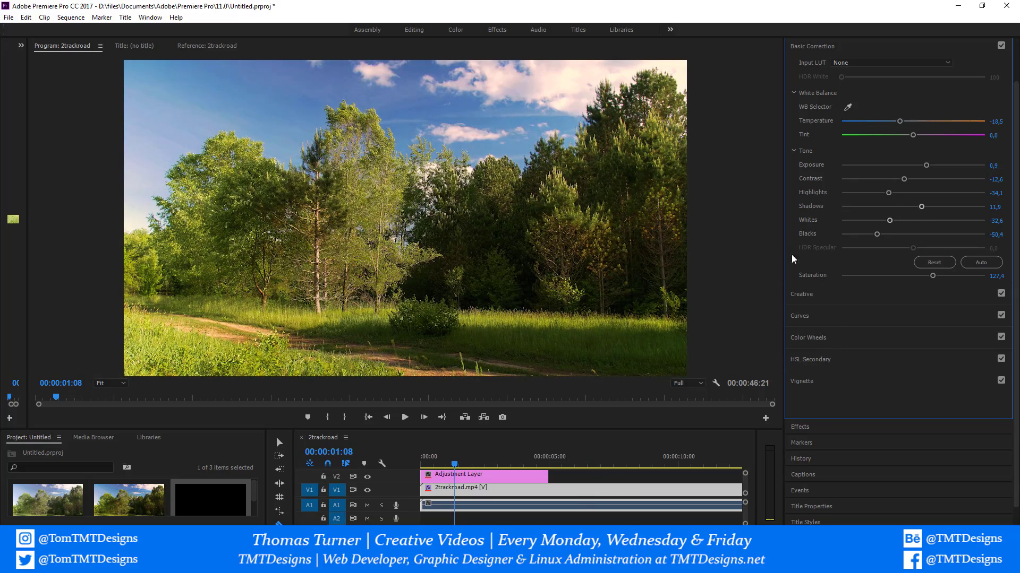
# - Boost the saturation of the green and yellow-green hues by pulling that part of the Hue Saturation Curve outward
pyautogui.click(830, 322)
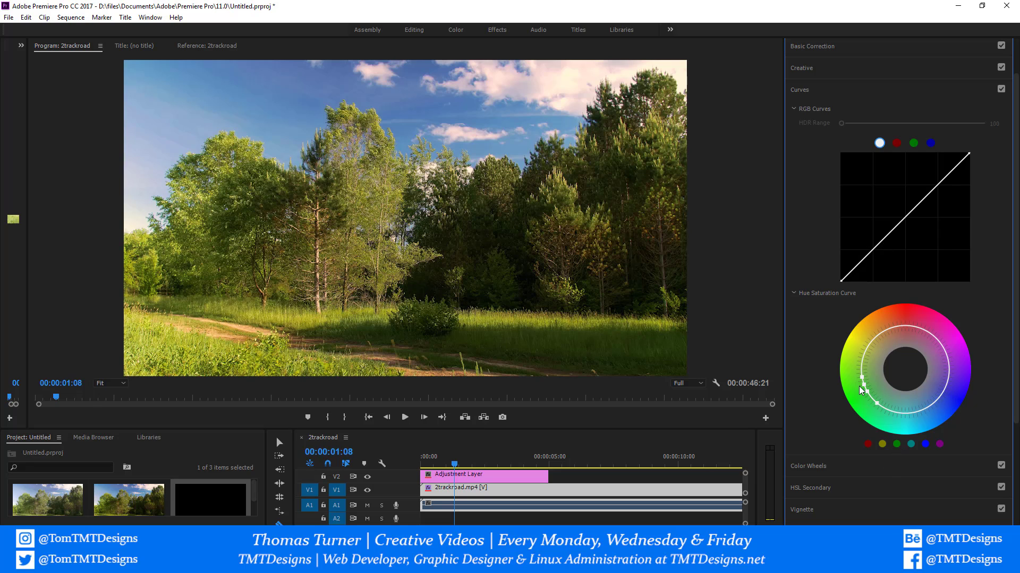
pyautogui.moveTo(866, 390); pyautogui.dragTo(853, 388)
pyautogui.click(860, 406)
pyautogui.moveTo(868, 378); pyautogui.dragTo(848, 376)
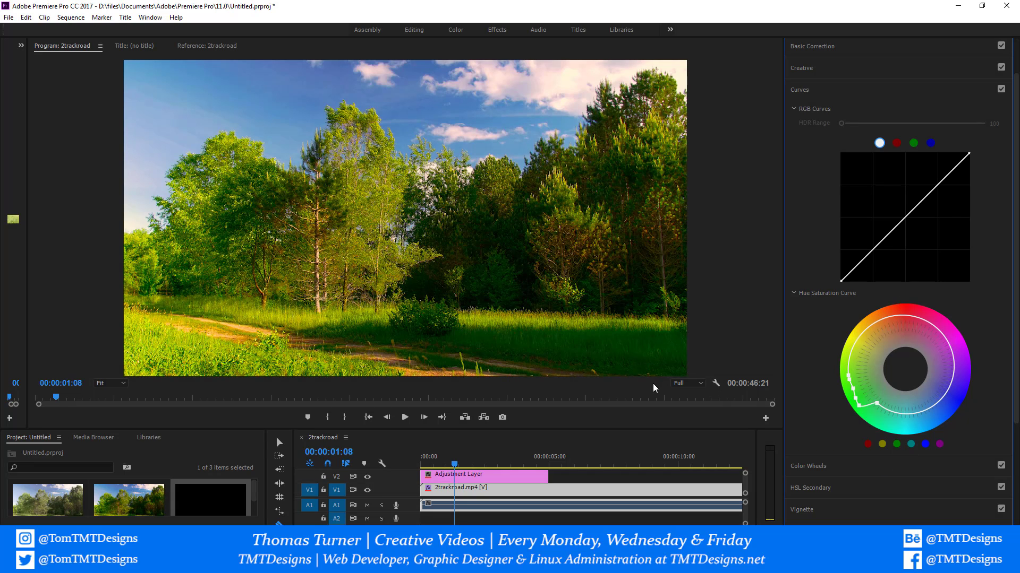
# - Undo the last saturation boost, reset the Hue Saturation Curve, and try pulling the green hues outward from a fresh point
pyautogui.hotkey('ctrl', 'z')
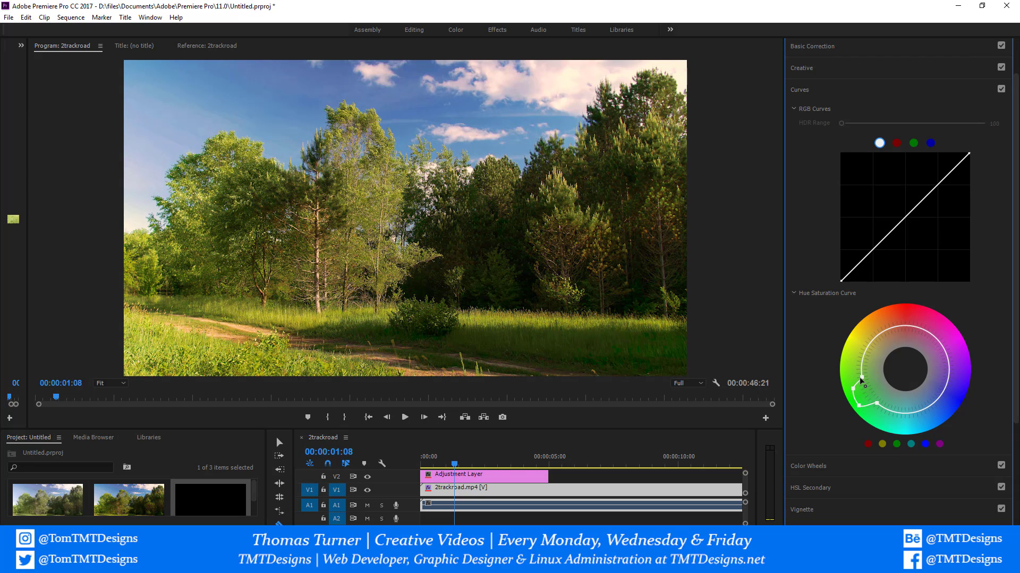
pyautogui.doubleClick(871, 405)
pyautogui.click(867, 392)
pyautogui.click(871, 397)
pyautogui.moveTo(867, 392); pyautogui.dragTo(858, 399)
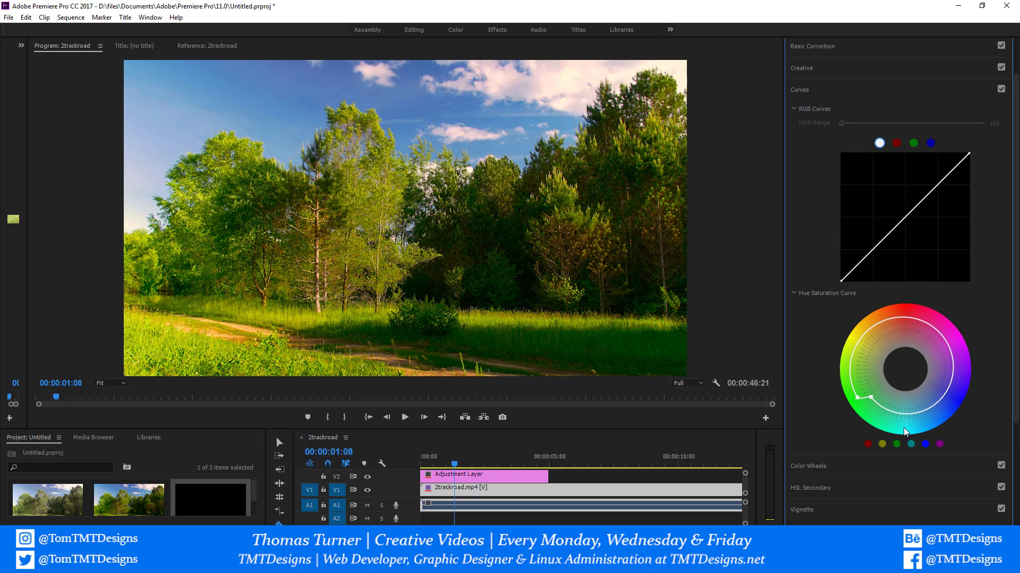
# - Boost the yellow, green and blue hues by pulling their points outward on the Hue Saturation Curve, and play the footage to 00:00:01:23
pyautogui.click(901, 444)
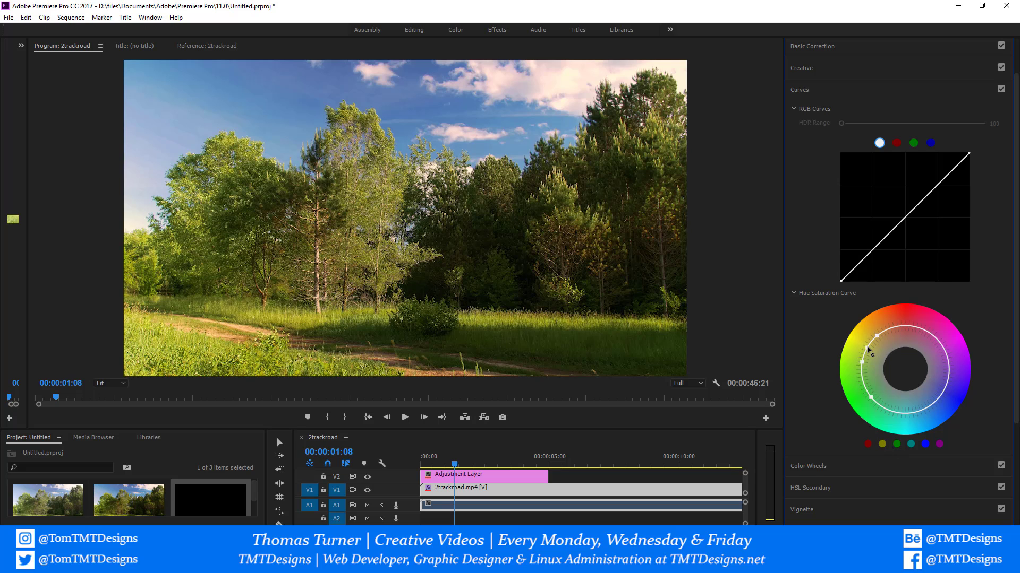
pyautogui.moveTo(867, 347); pyautogui.dragTo(855, 340)
pyautogui.click(870, 398)
pyautogui.click(865, 387)
pyautogui.click(896, 444)
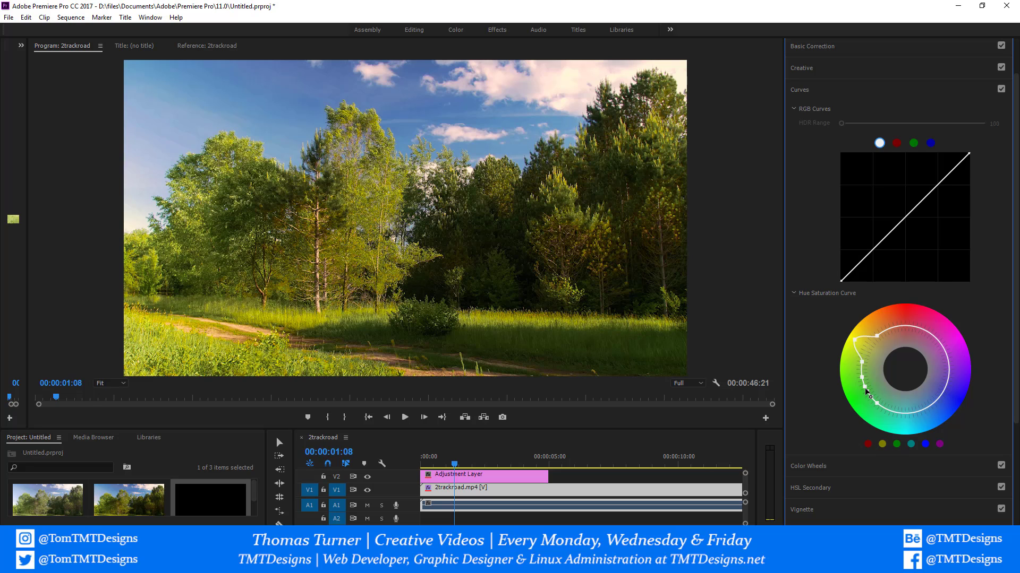
pyautogui.moveTo(867, 394); pyautogui.dragTo(863, 401)
pyautogui.click(925, 444)
pyautogui.moveTo(943, 394)
pyautogui.mouseDown()
pyautogui.moveTo(951, 396)
pyautogui.moveTo(936, 412)
pyautogui.mouseUp()
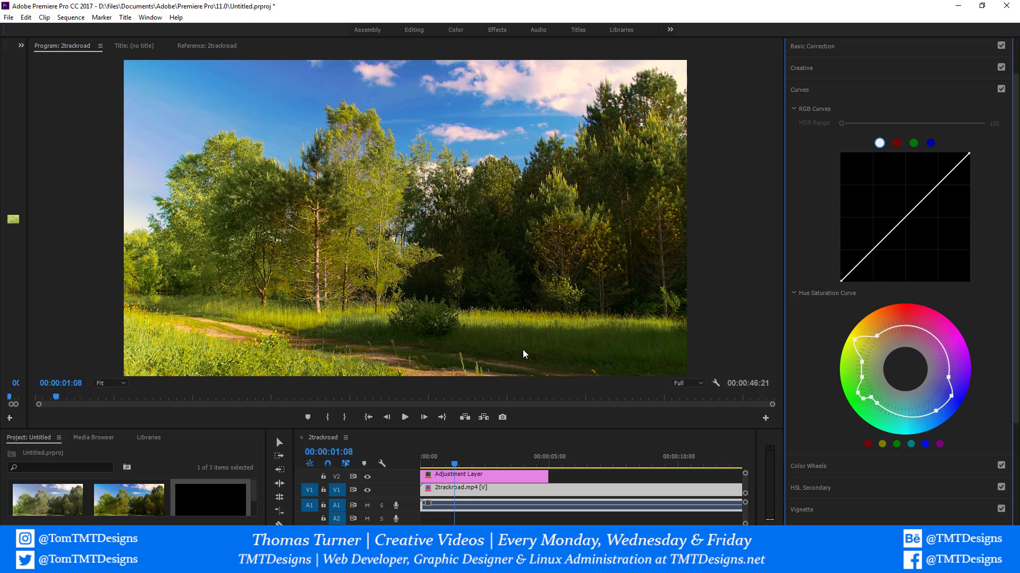
pyautogui.click(405, 418)
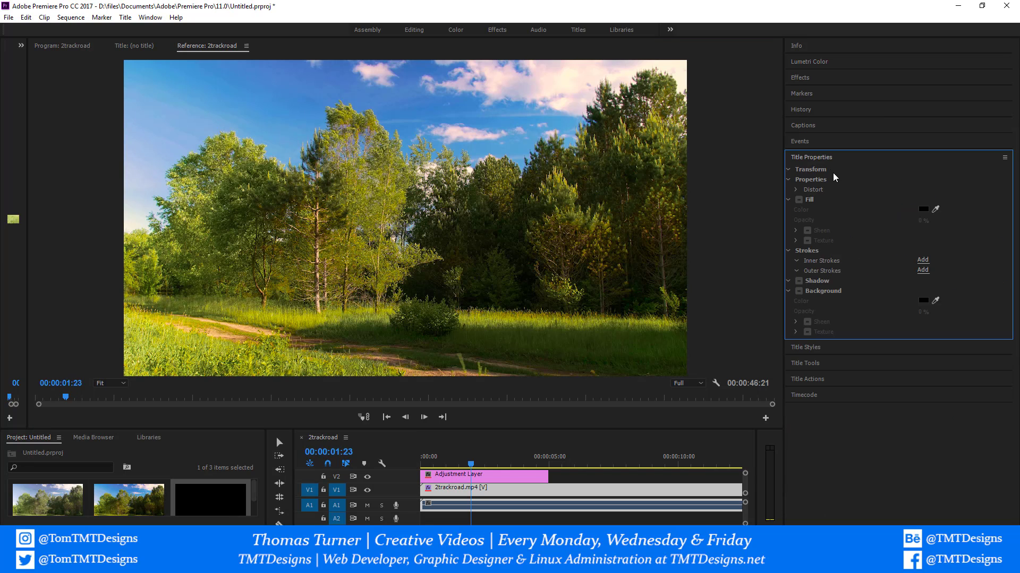
pyautogui.click(863, 160)
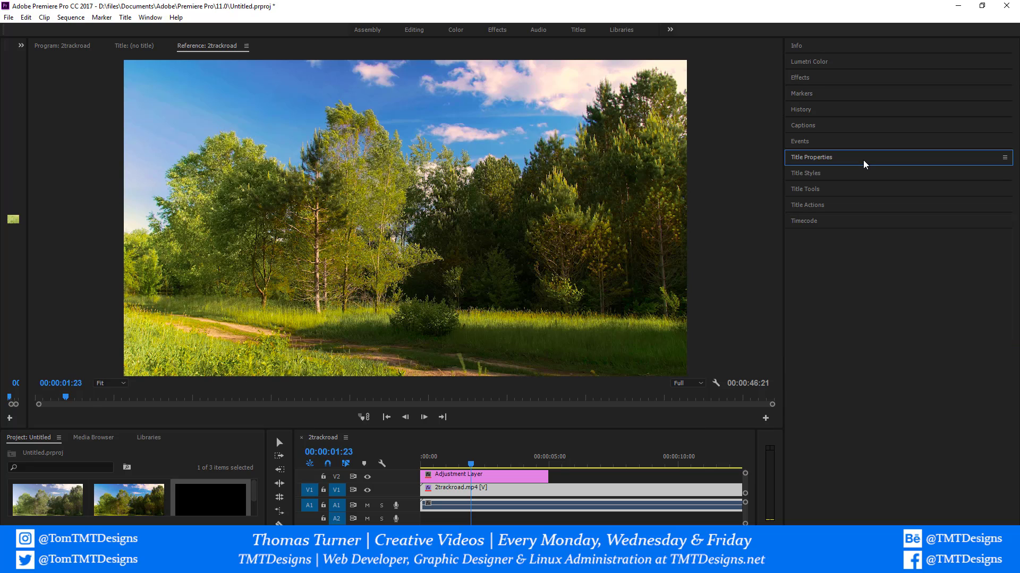
pyautogui.click(823, 171)
pyautogui.click(826, 130)
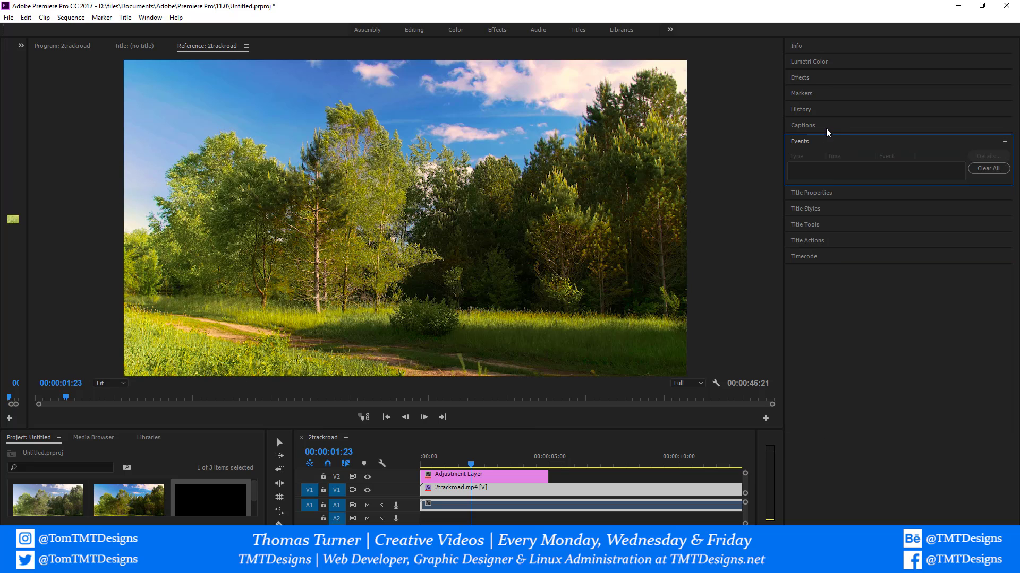
pyautogui.click(823, 108)
pyautogui.click(823, 106)
pyautogui.doubleClick(823, 106)
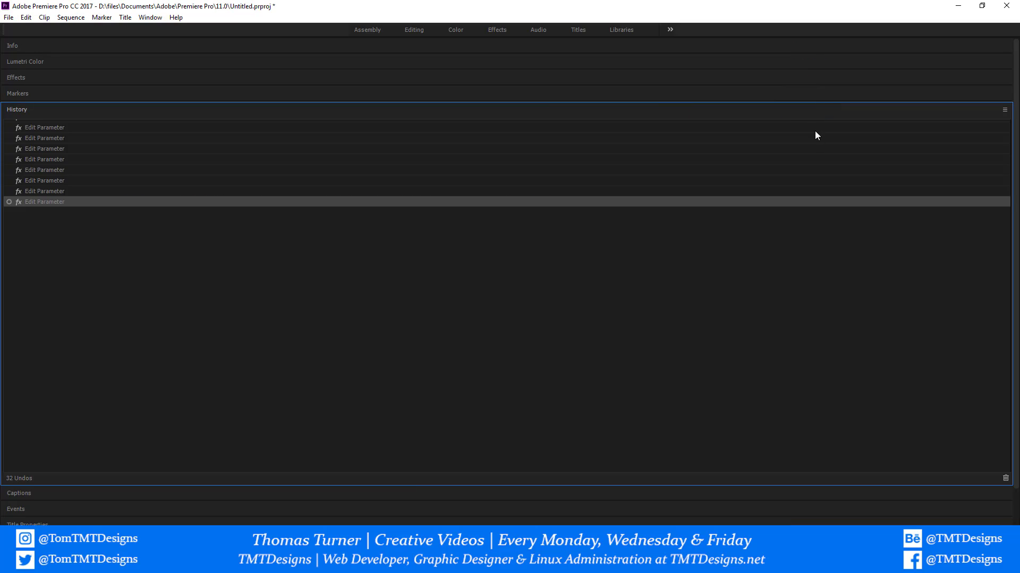
pyautogui.click(816, 109)
pyautogui.doubleClick(816, 110)
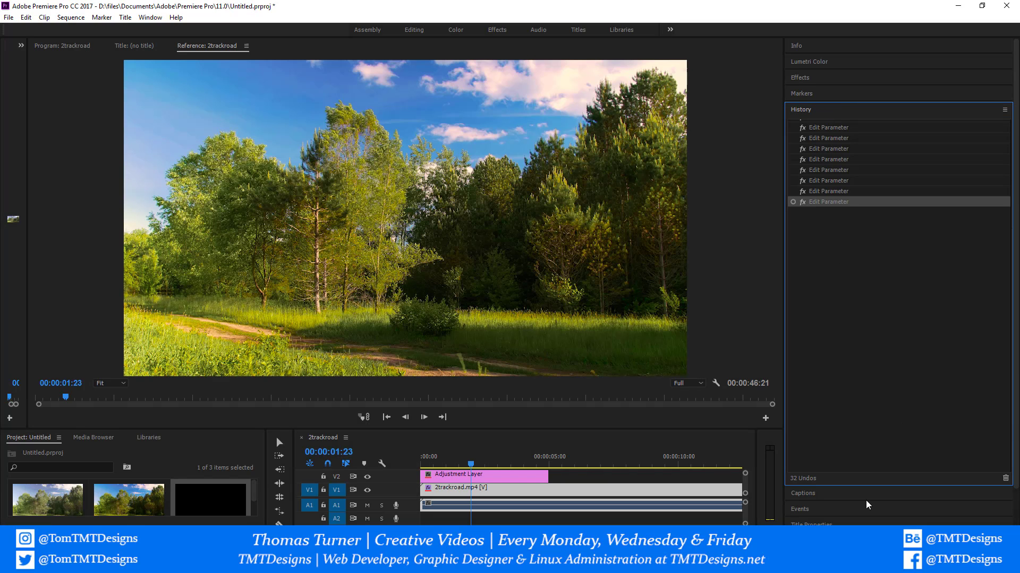
pyautogui.scroll(-2, 828, 489)
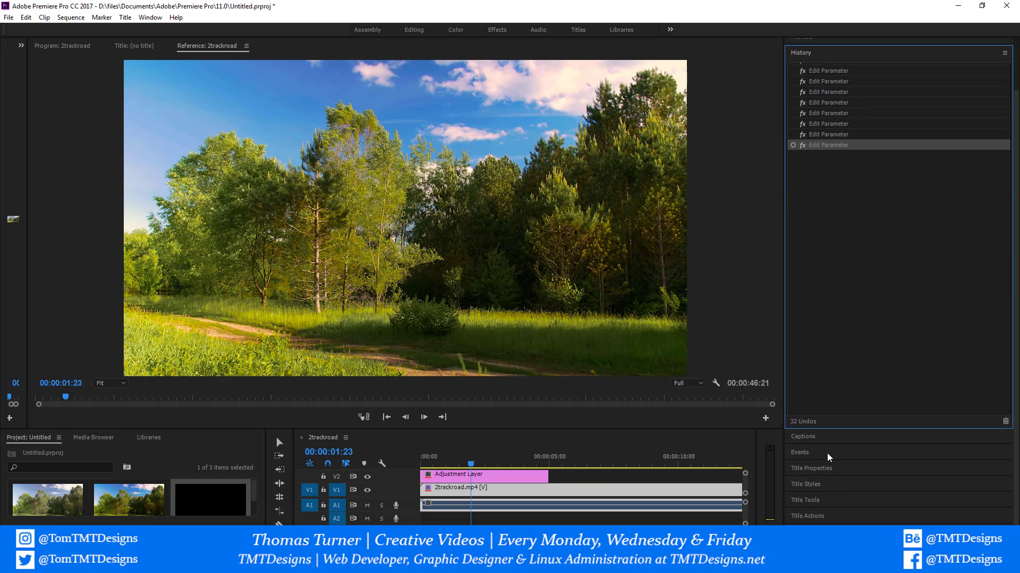
pyautogui.scroll(2, 827, 454)
# - Return to the Lumetri Color controls and review the Hue Saturation Curve with the RGB Curves collapsed
pyautogui.click(813, 63)
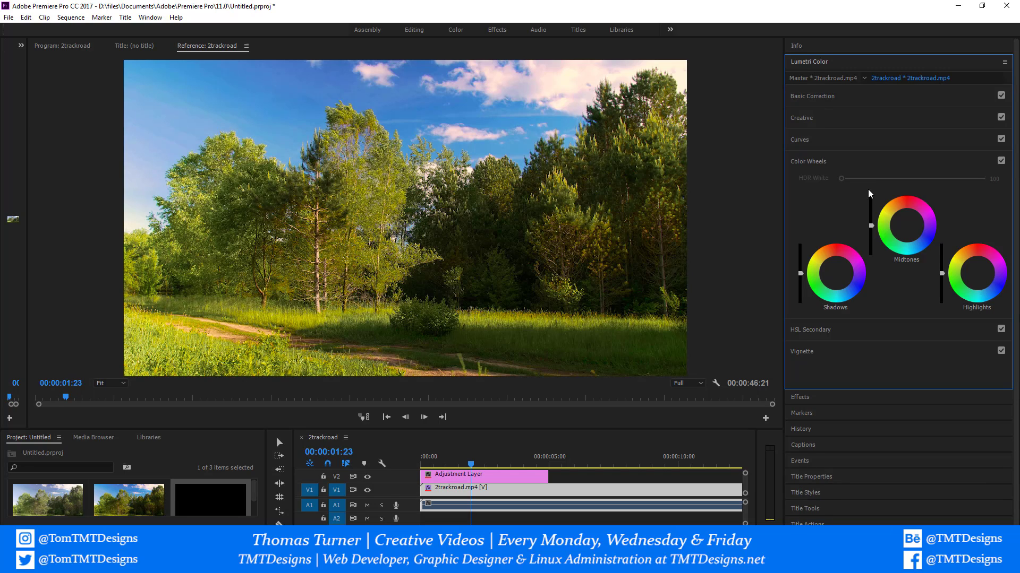
pyautogui.click(833, 158)
pyautogui.click(826, 146)
pyautogui.click(827, 140)
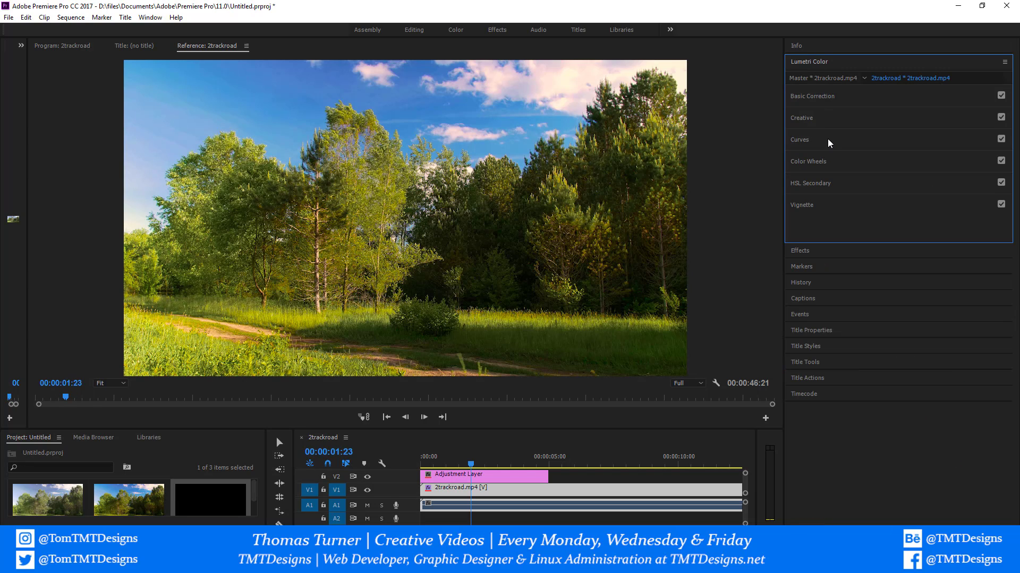
pyautogui.click(827, 139)
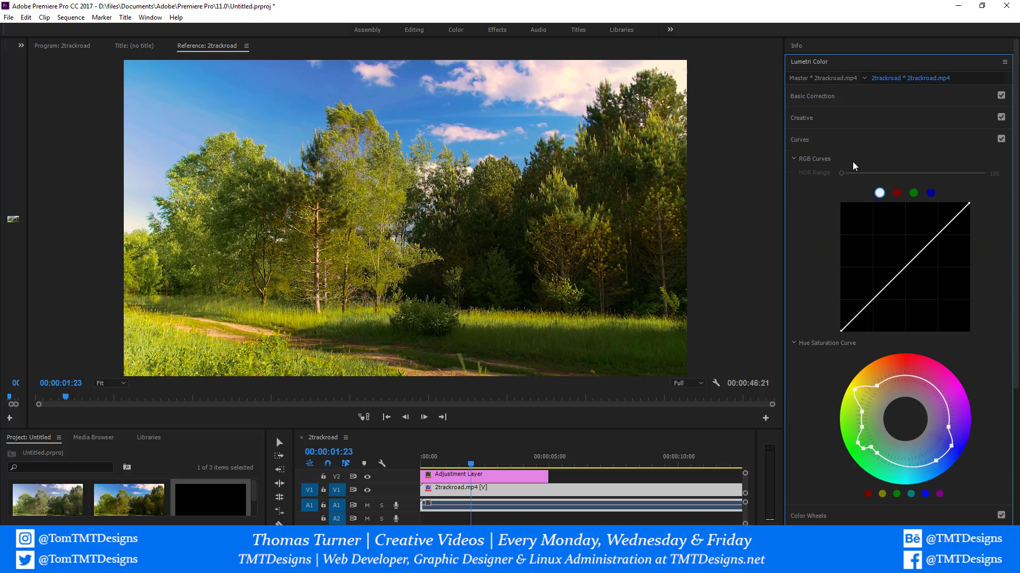
pyautogui.click(796, 159)
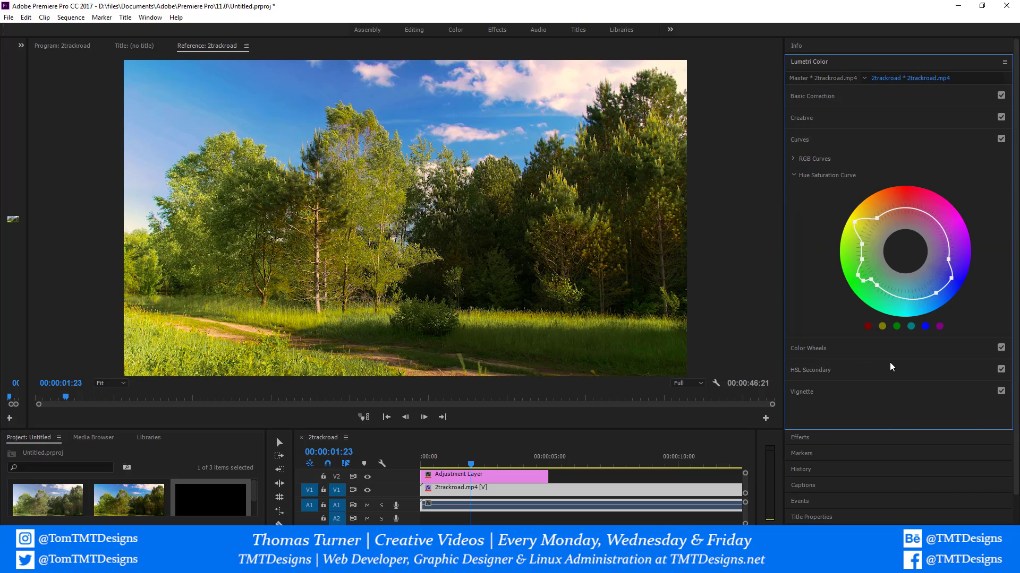
pyautogui.click(852, 344)
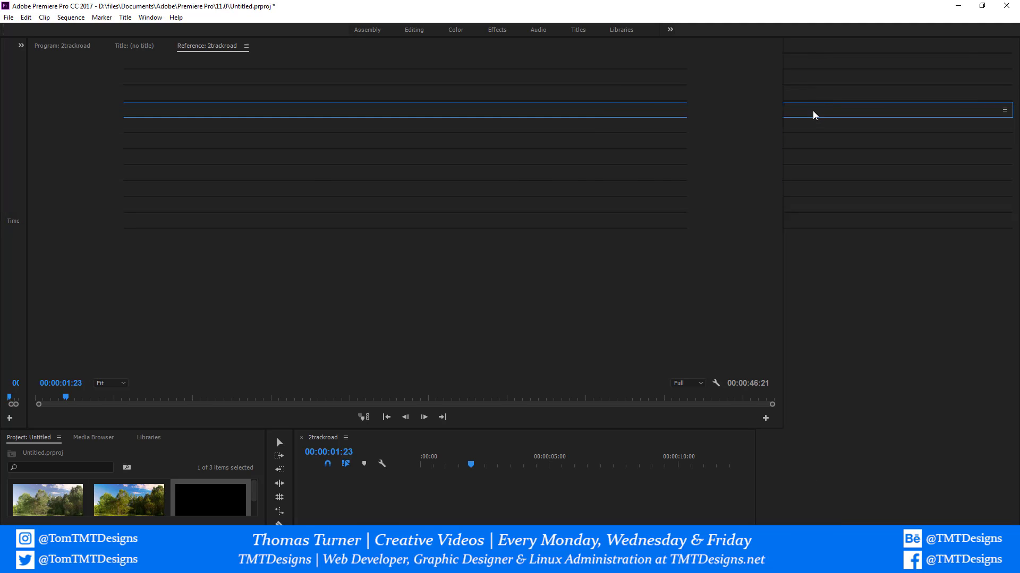
# - Test the Lumetri Vignette on the footage with amounts of 3.0 and -2.1, and remove the effect again
pyautogui.scroll(-2, 816, 468)
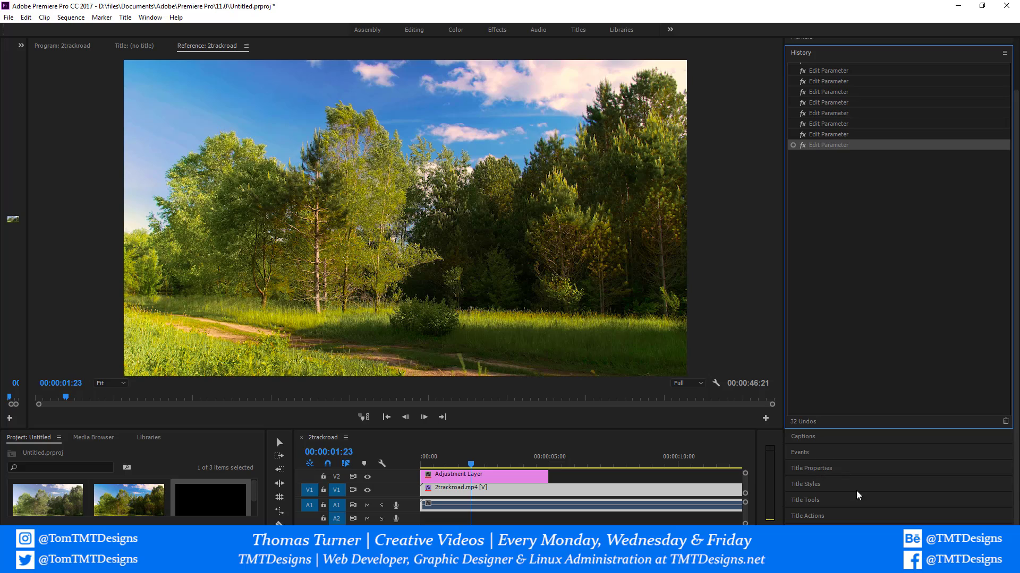
pyautogui.scroll(2, 850, 295)
pyautogui.click(812, 62)
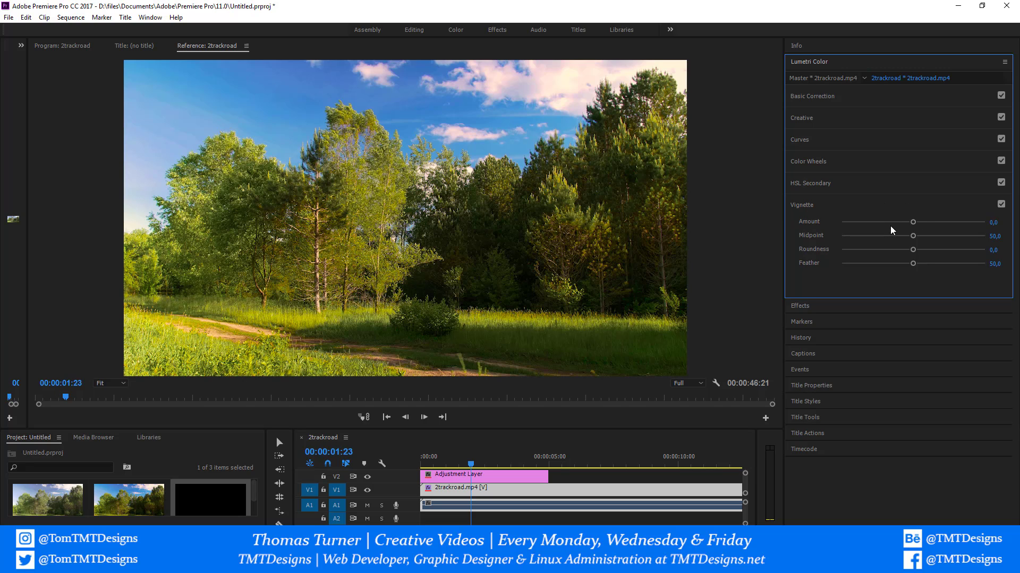
pyautogui.moveTo(914, 224); pyautogui.dragTo(995, 218)
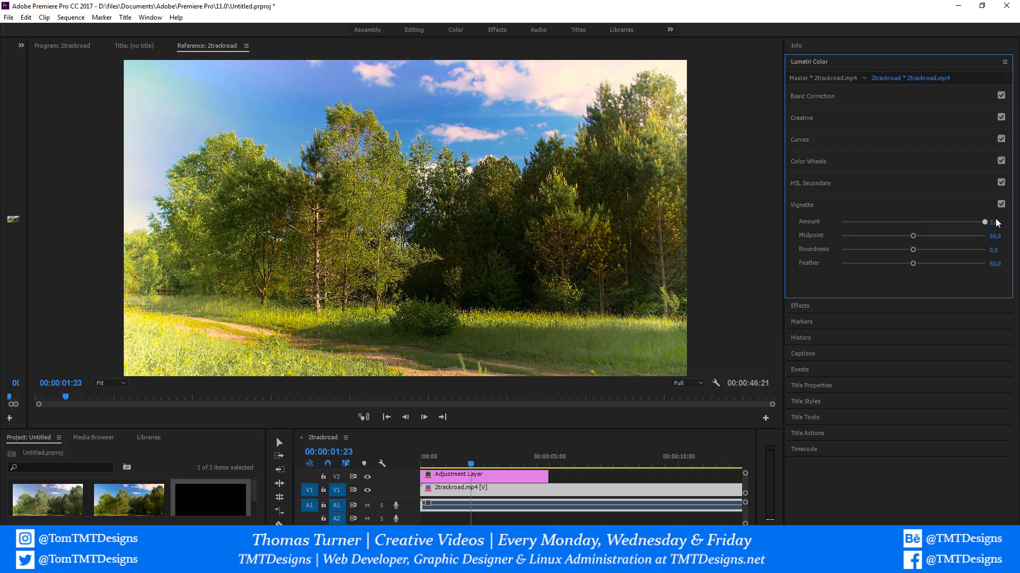
pyautogui.click(202, 161)
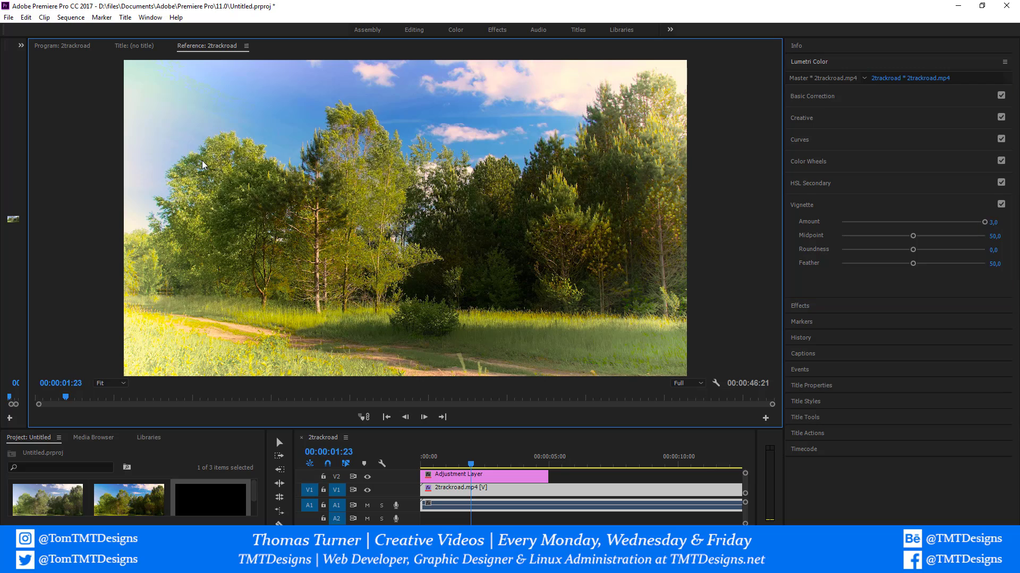
pyautogui.moveTo(948, 222); pyautogui.dragTo(862, 226)
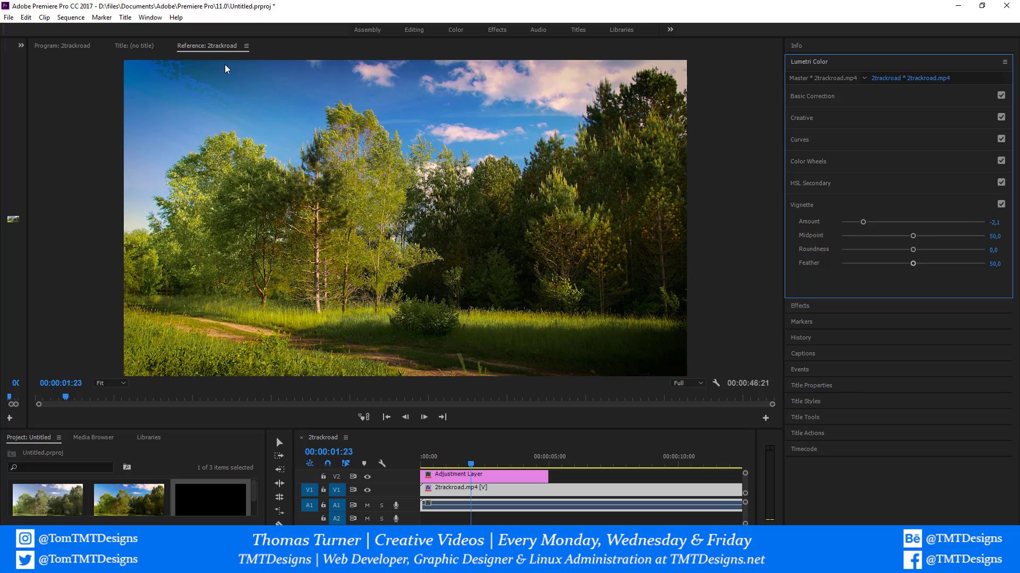
pyautogui.moveTo(863, 222); pyautogui.dragTo(922, 264)
# - In HSL Secondary, try keying the yellow range, switch the key to green, and tighten the hue range
pyautogui.click(832, 187)
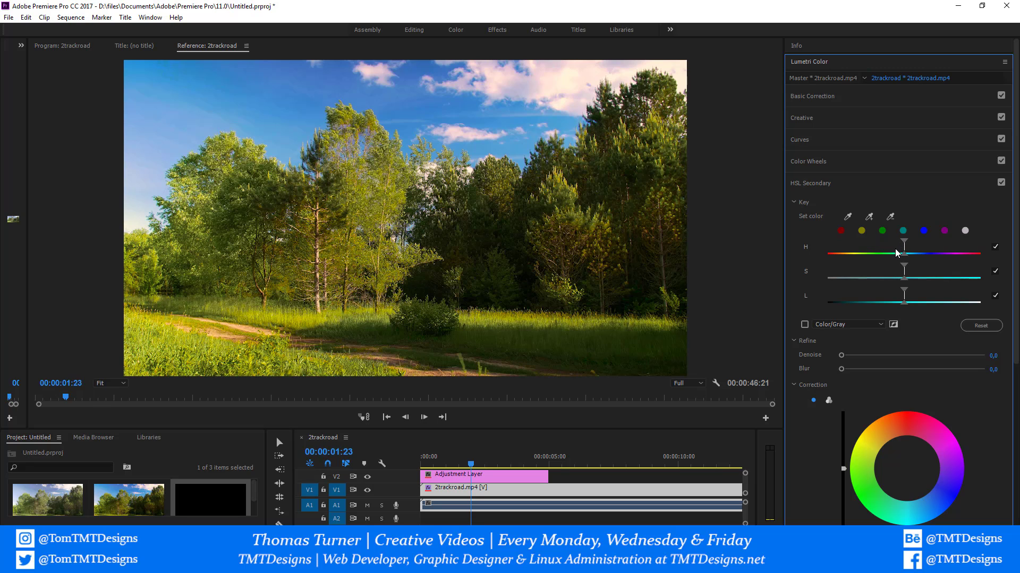
pyautogui.click(860, 232)
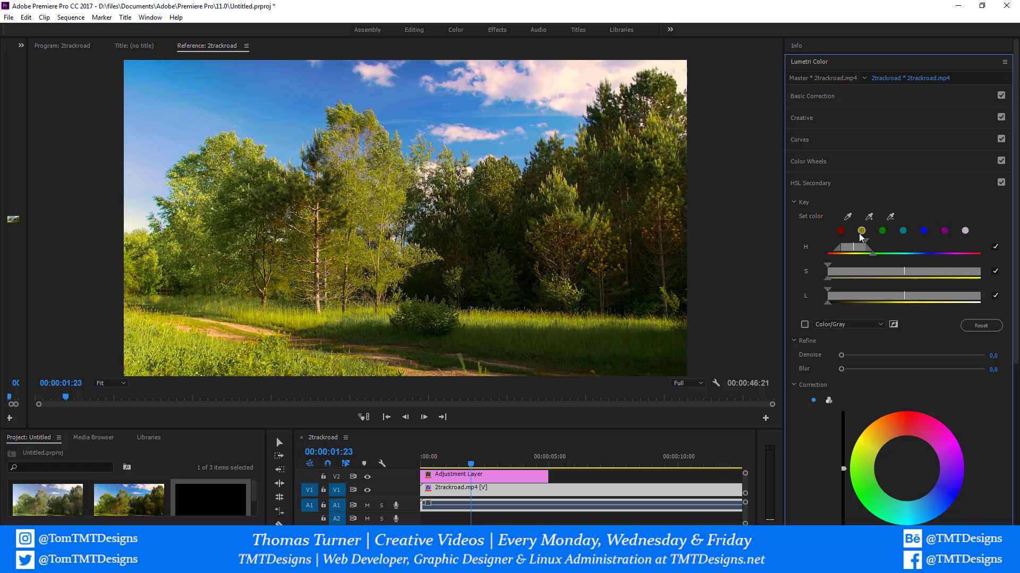
pyautogui.click(827, 302)
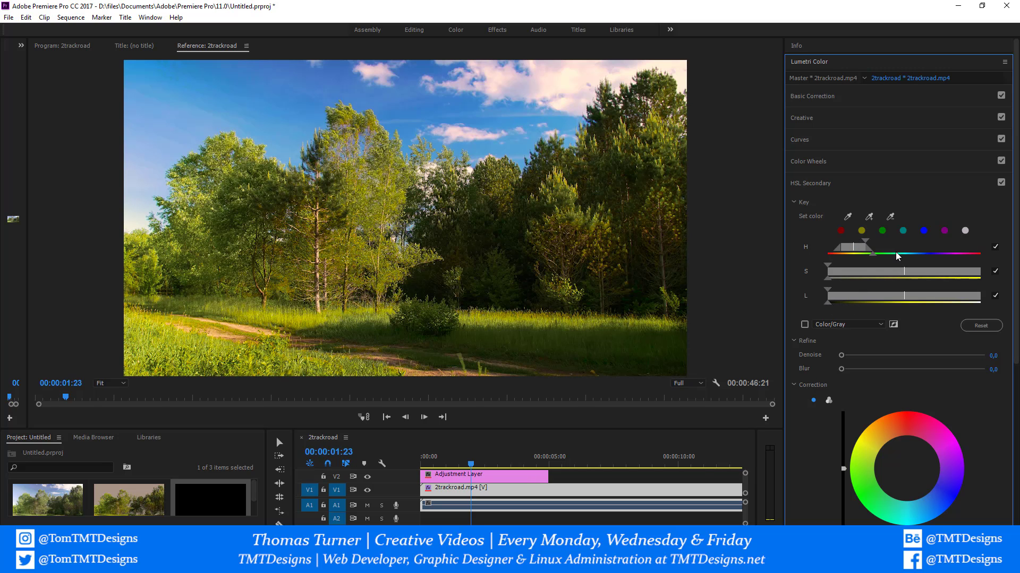
pyautogui.click(827, 306)
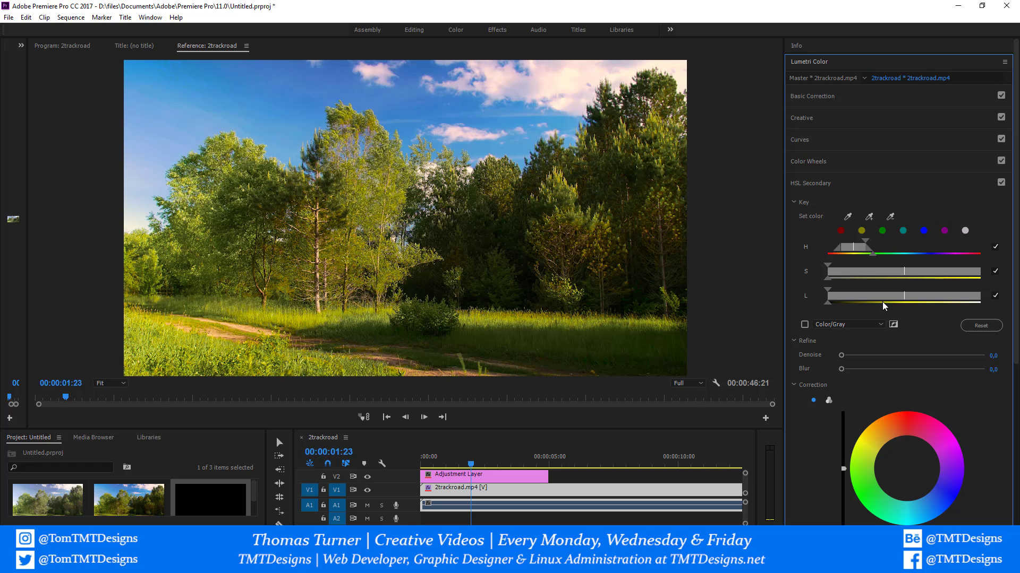
pyautogui.moveTo(870, 253)
pyautogui.mouseDown()
pyautogui.moveTo(855, 255)
pyautogui.moveTo(887, 251)
pyautogui.mouseUp()
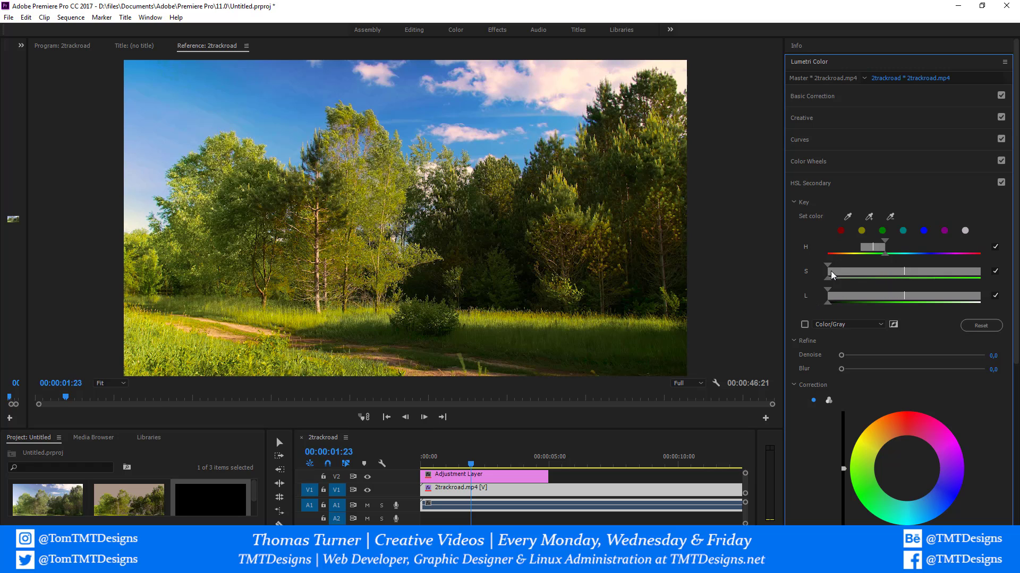
# - Test the saturation range, toggle the saturation and luminance keys off and on, and preview the keyed greens with the Color/Gray mask
pyautogui.moveTo(829, 276); pyautogui.dragTo(925, 276)
pyautogui.click(995, 271)
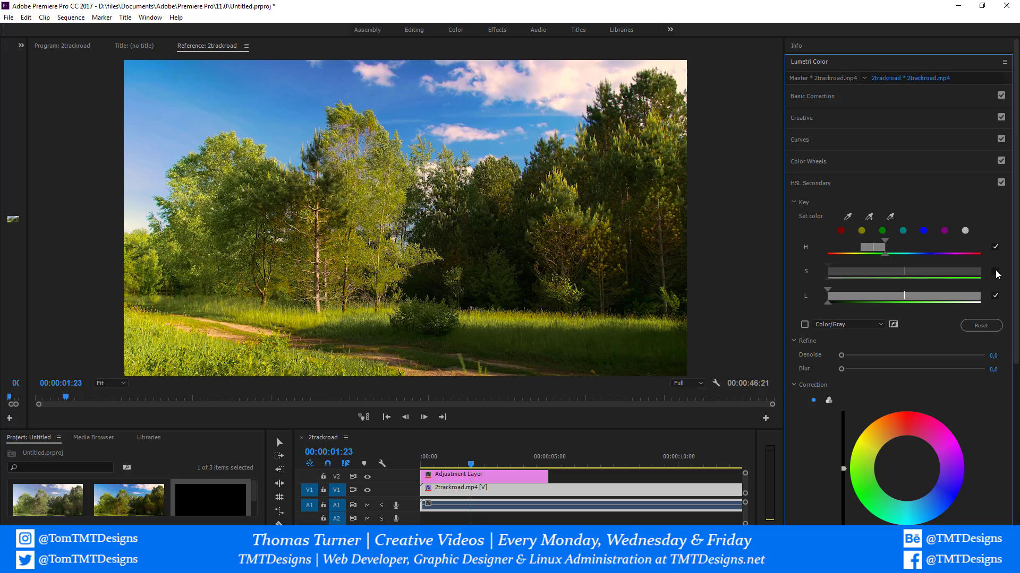
pyautogui.click(995, 296)
pyautogui.click(996, 296)
pyautogui.click(995, 272)
pyautogui.click(849, 324)
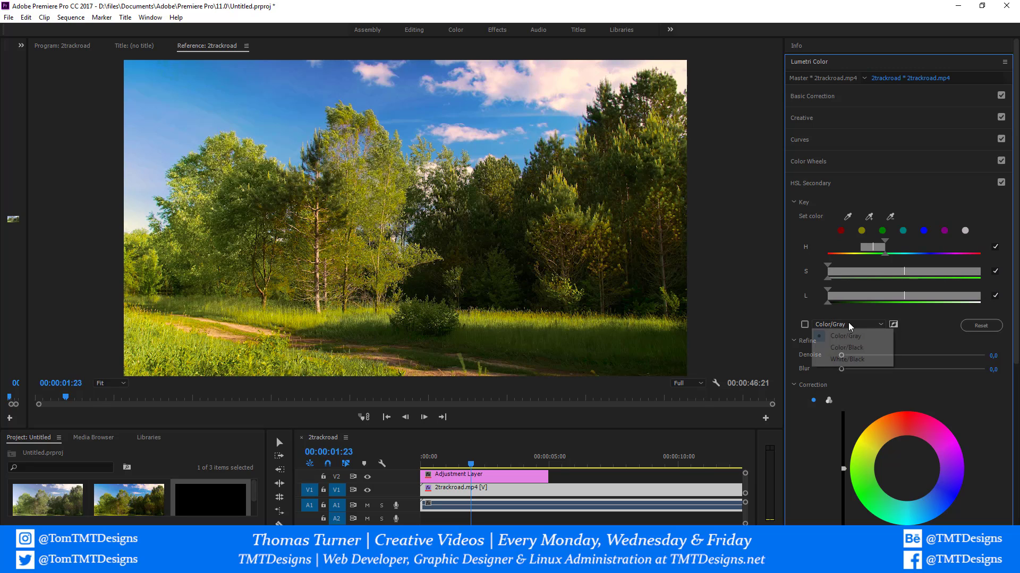
pyautogui.click(831, 335)
pyautogui.click(805, 325)
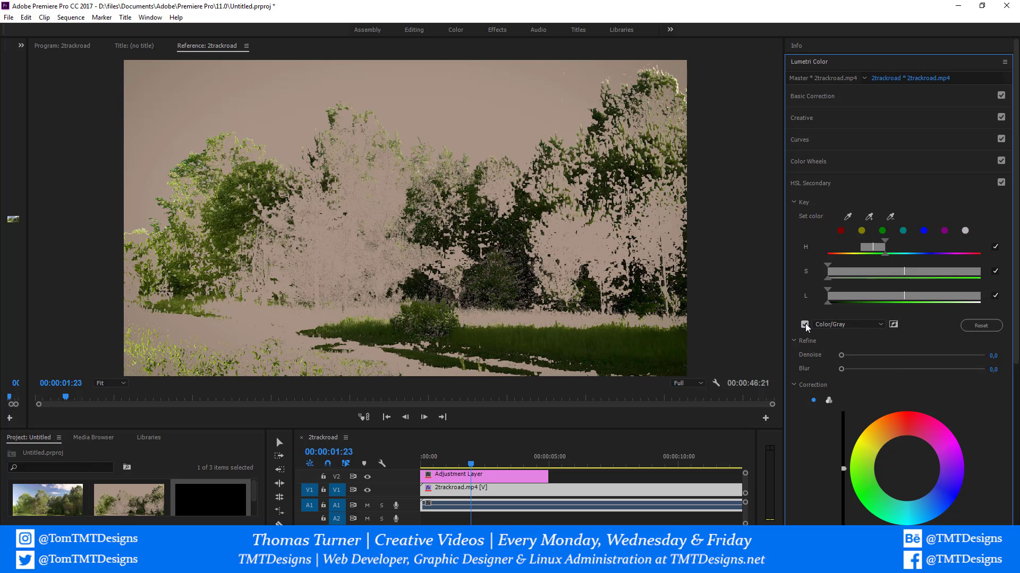
pyautogui.click(804, 325)
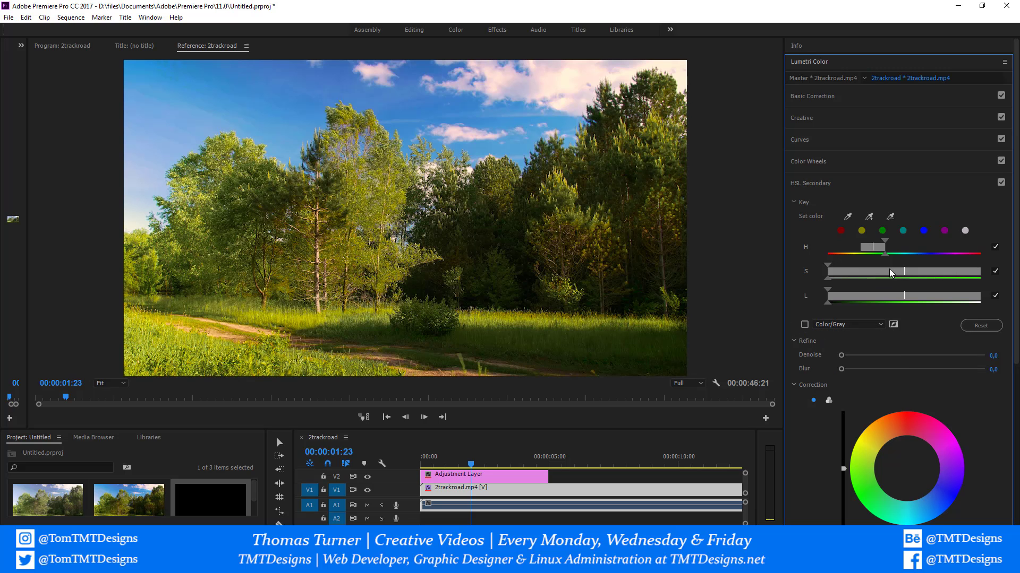
# - Set the HSL Secondary key to the green preset and remove the hue range's soft falloff
pyautogui.click(882, 231)
pyautogui.moveTo(829, 304); pyautogui.dragTo(849, 305)
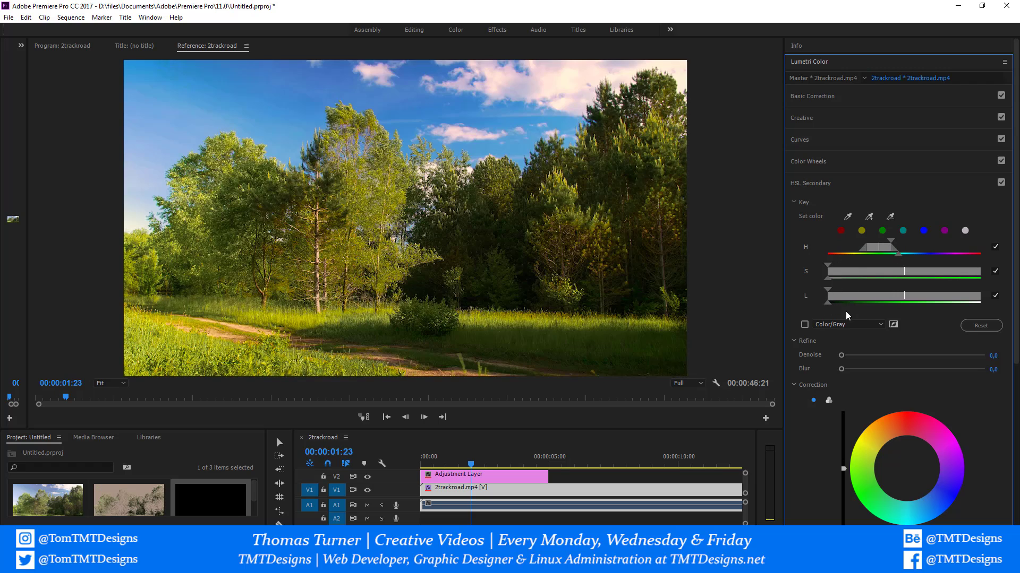
pyautogui.moveTo(897, 255); pyautogui.dragTo(891, 255)
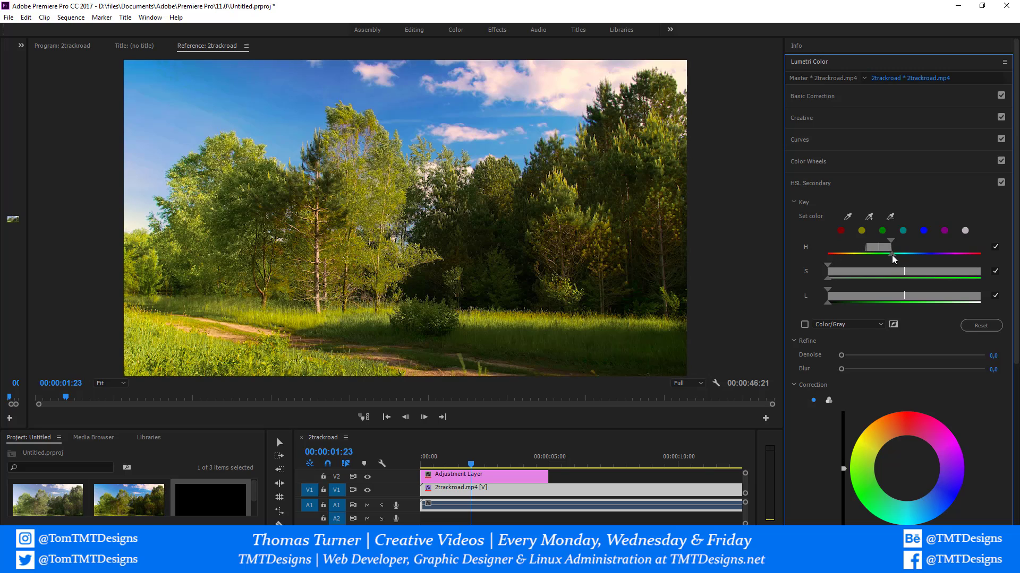
pyautogui.moveTo(891, 255); pyautogui.dragTo(890, 255)
pyautogui.click(843, 184)
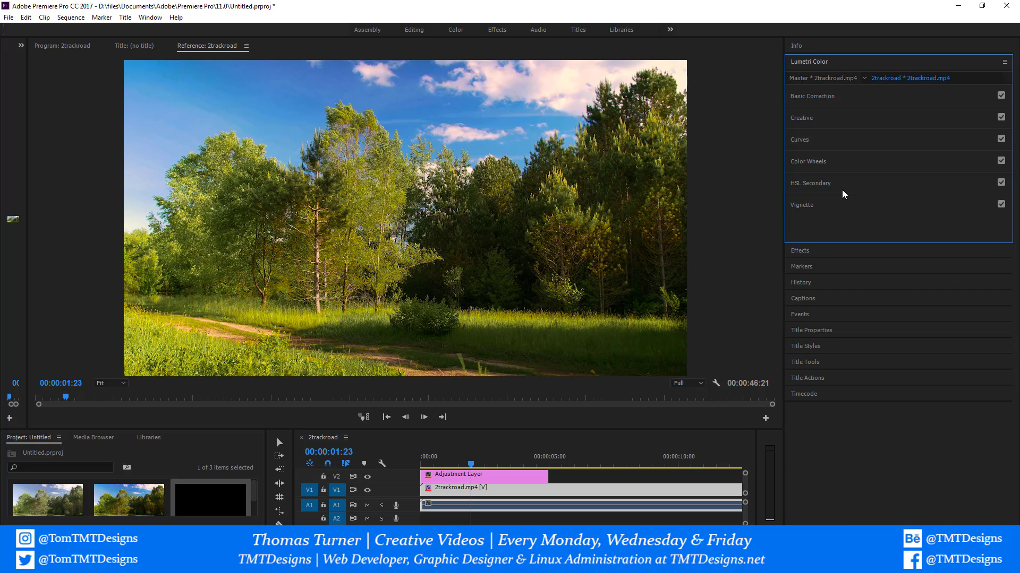
# - Darken the footage's shadows slightly with the Shadows level slider in Color Wheels
pyautogui.click(820, 163)
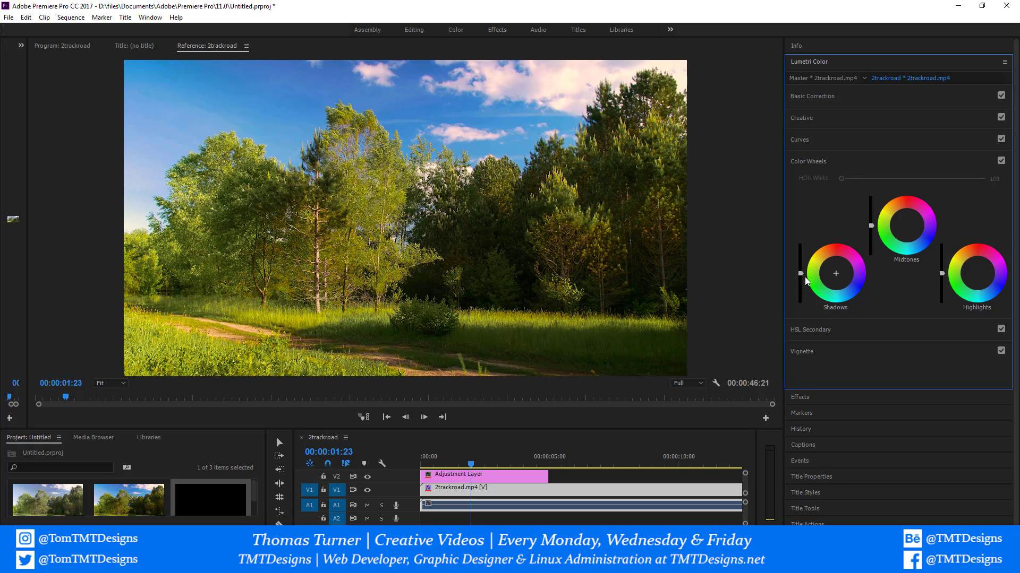
pyautogui.moveTo(800, 273); pyautogui.dragTo(800, 276)
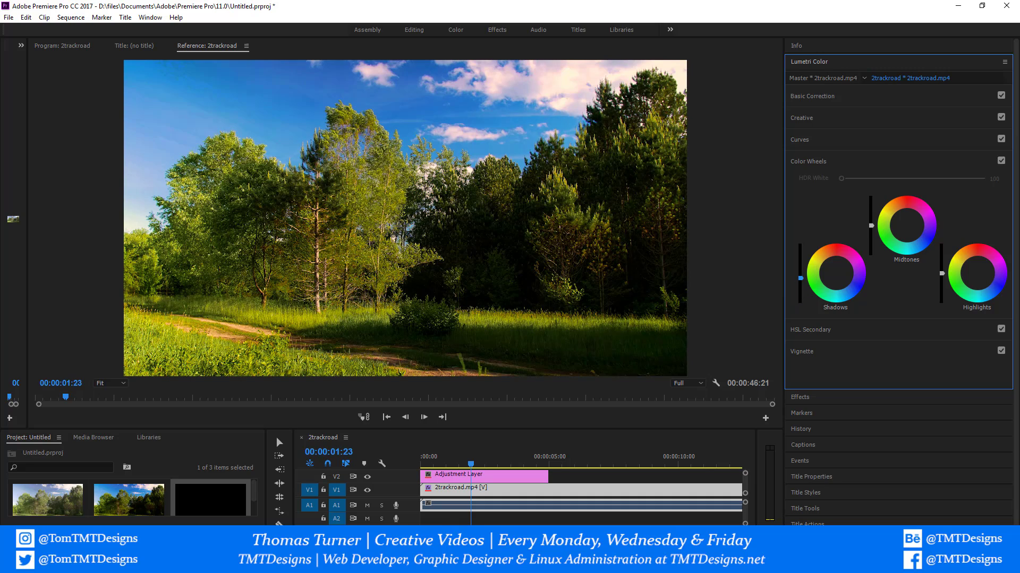
# - Brighten the footage by slightly raising the Shadows, Midtones and Highlights levels in Color Wheels, and collapse that section
pyautogui.moveTo(800, 277)
pyautogui.mouseDown()
pyautogui.moveTo(800, 289)
pyautogui.moveTo(801, 256)
pyautogui.moveTo(800, 270)
pyautogui.mouseUp()
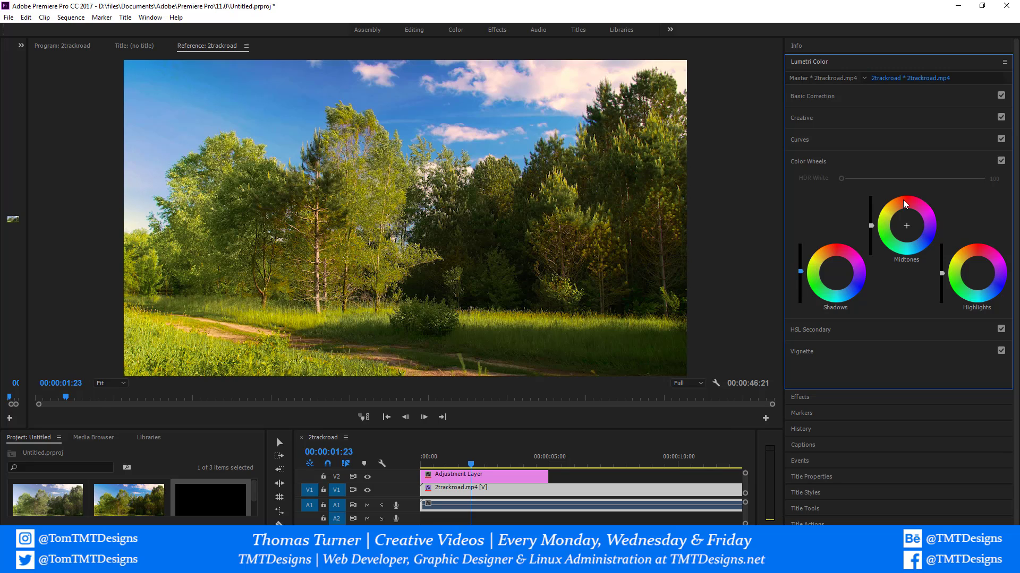
pyautogui.moveTo(871, 226)
pyautogui.mouseDown()
pyautogui.moveTo(871, 202)
pyautogui.moveTo(871, 219)
pyautogui.mouseUp()
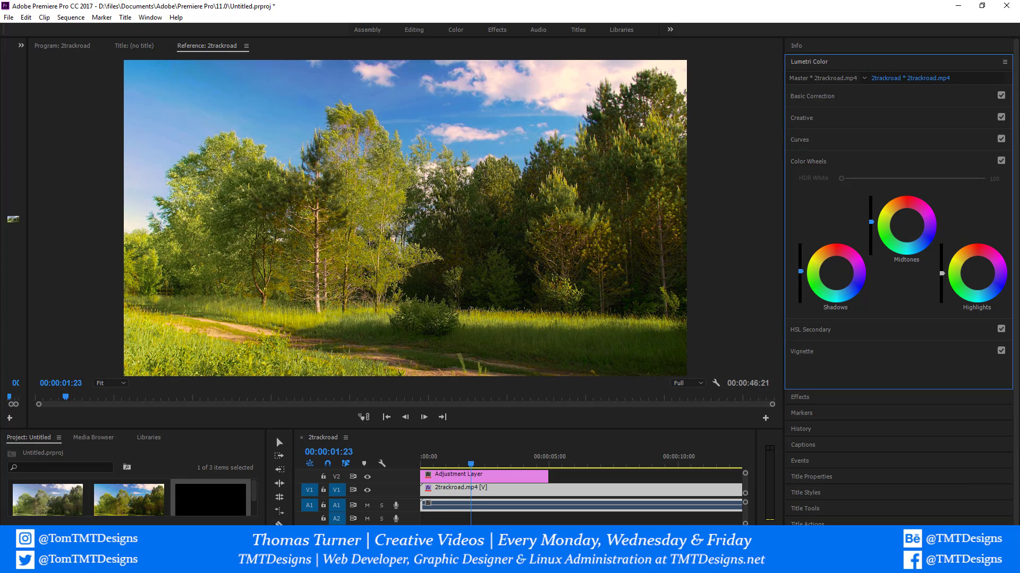
pyautogui.moveTo(943, 274)
pyautogui.mouseDown()
pyautogui.moveTo(942, 294)
pyautogui.moveTo(942, 263)
pyautogui.mouseUp()
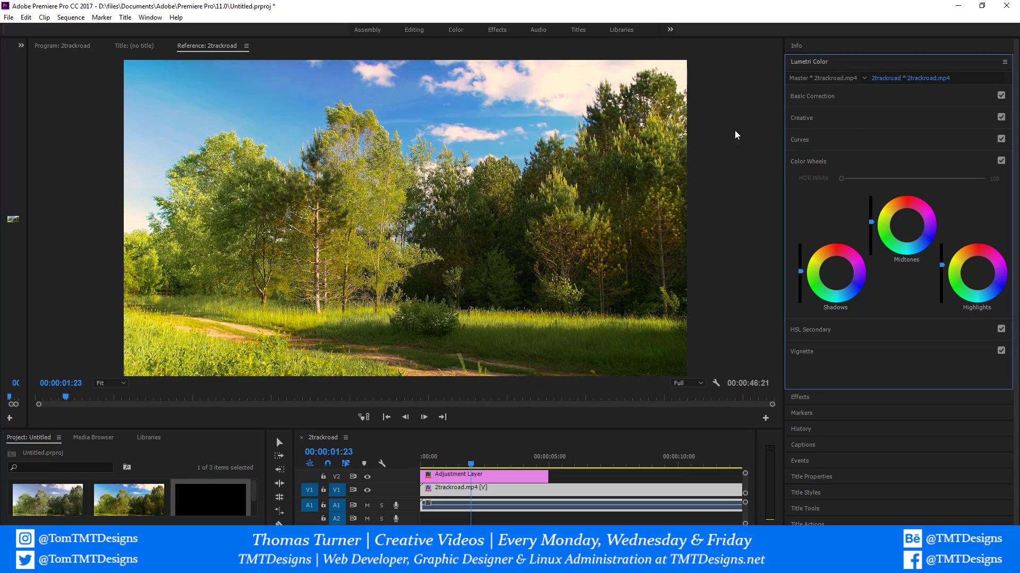
pyautogui.click(832, 164)
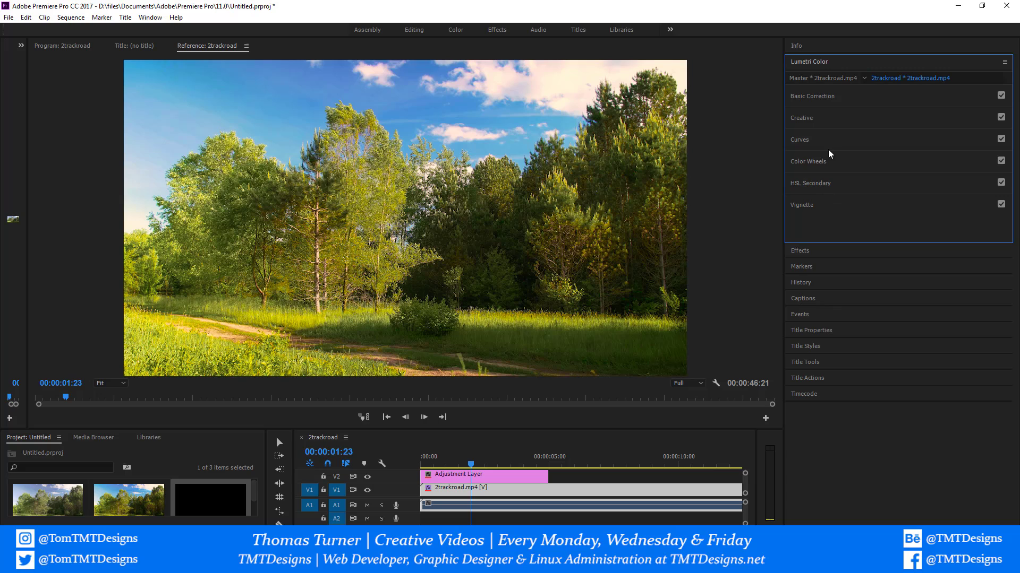
pyautogui.click(807, 251)
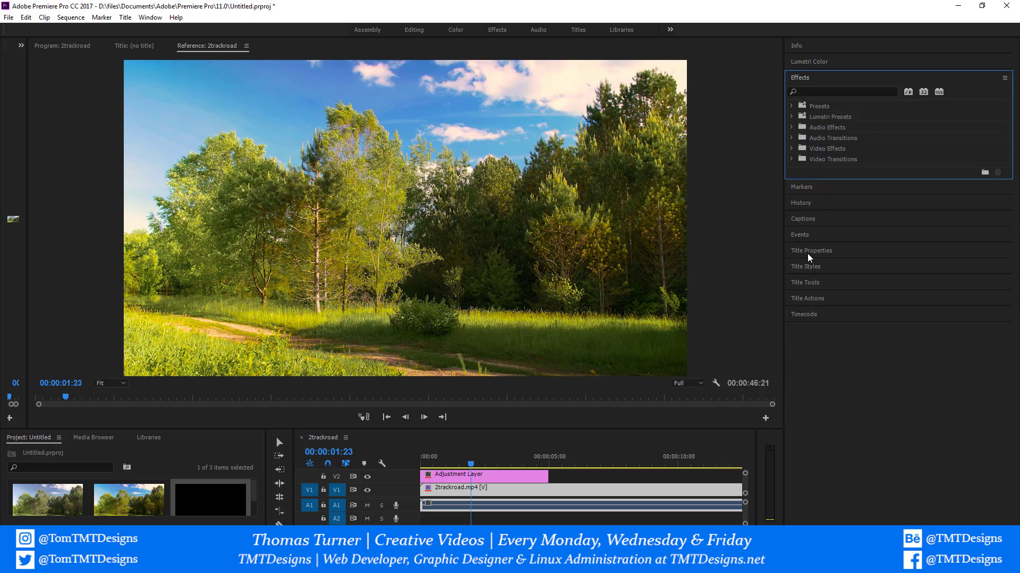
pyautogui.click(807, 253)
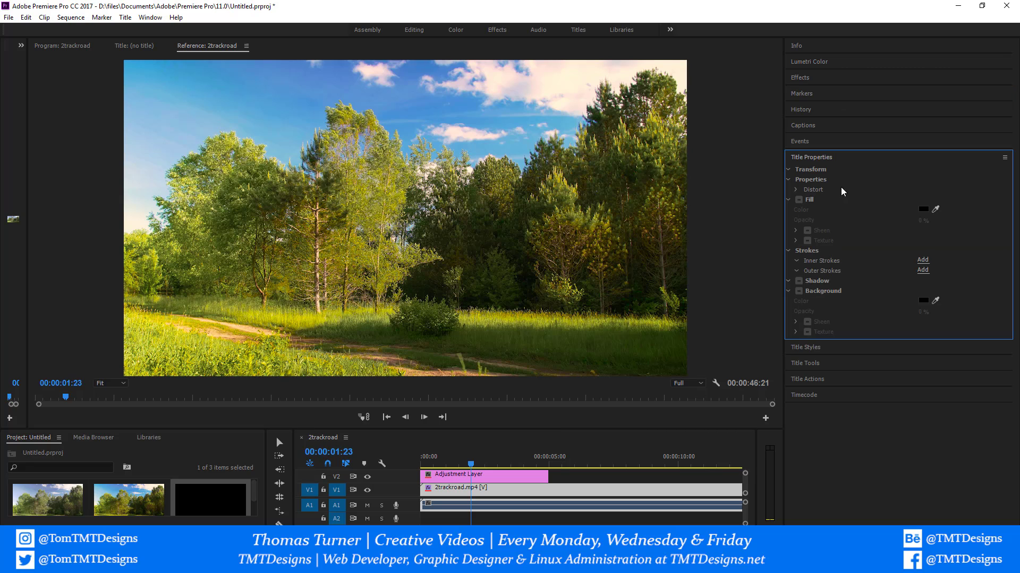
# - Step the graded footage forward one frame and play a short stretch of it to preview the grade
pyautogui.click(465, 306)
pyautogui.click(423, 418)
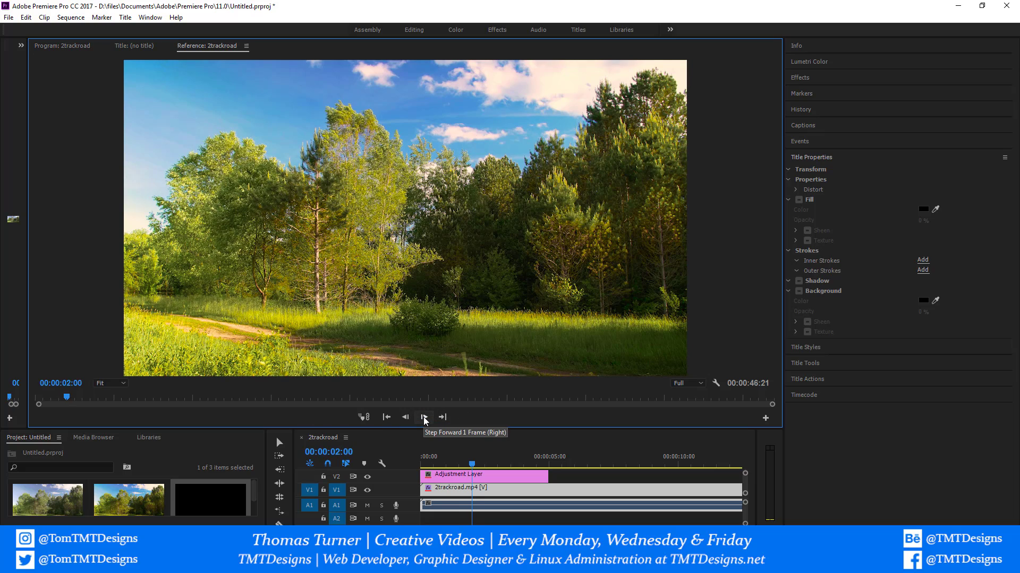
pyautogui.press('space')
pyautogui.press('space')
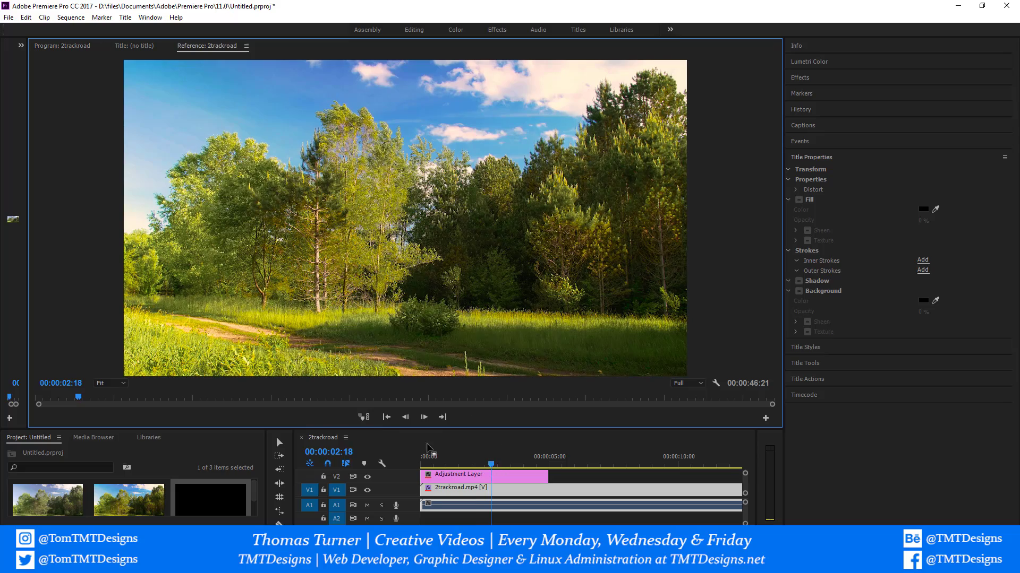
# - Play the sequence from its start to beyond the adjustment layer's end, and scrub back under the layer to 00:00:03:13 to compare the grade
pyautogui.click(499, 466)
pyautogui.press('Home')
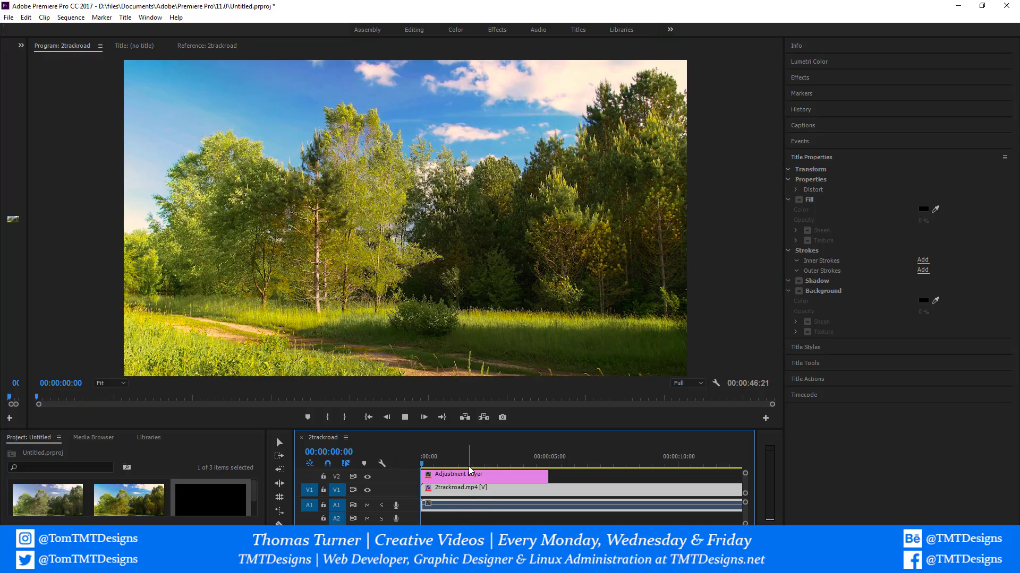
pyautogui.press('space')
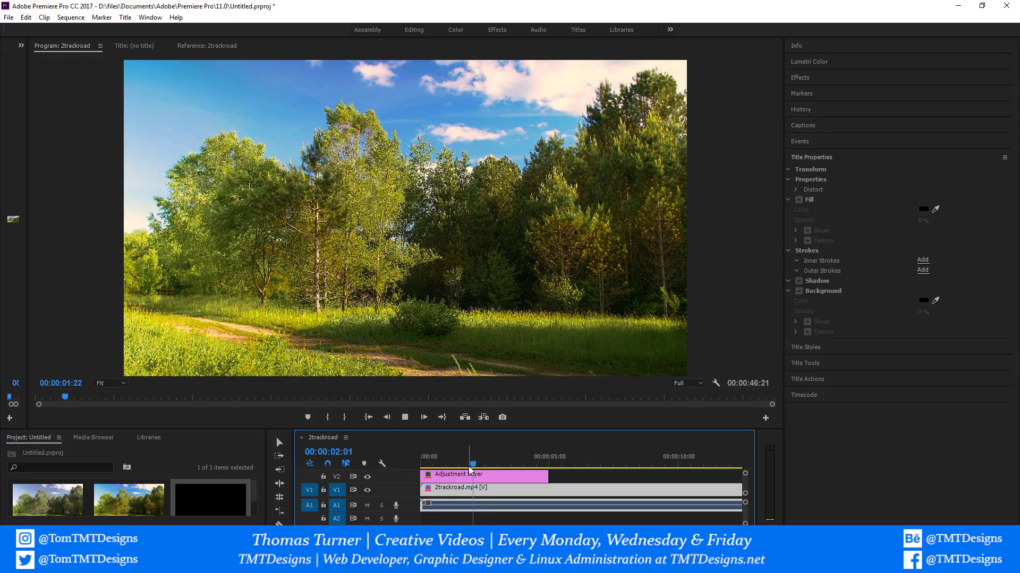
pyautogui.press('space')
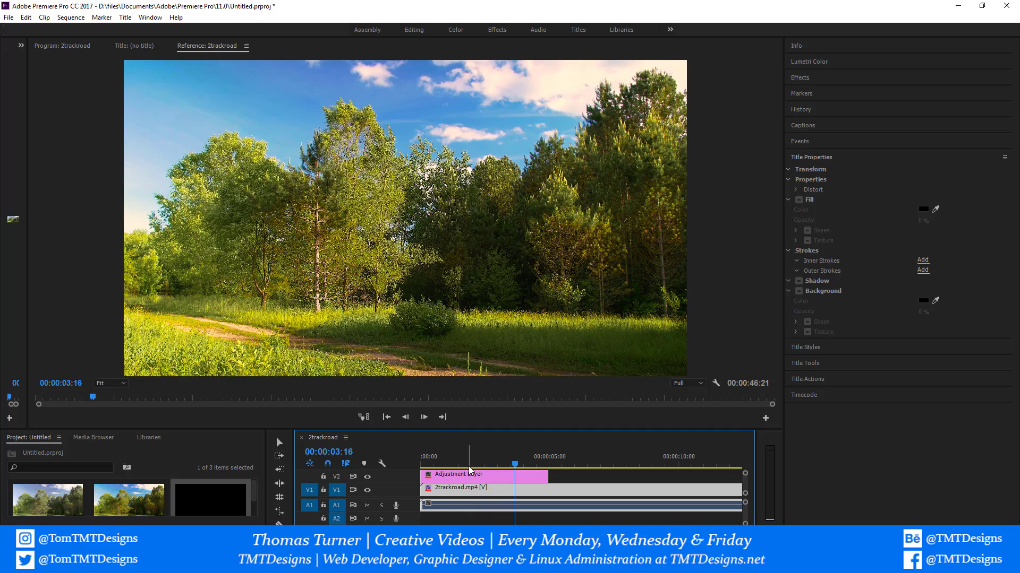
pyautogui.press('space')
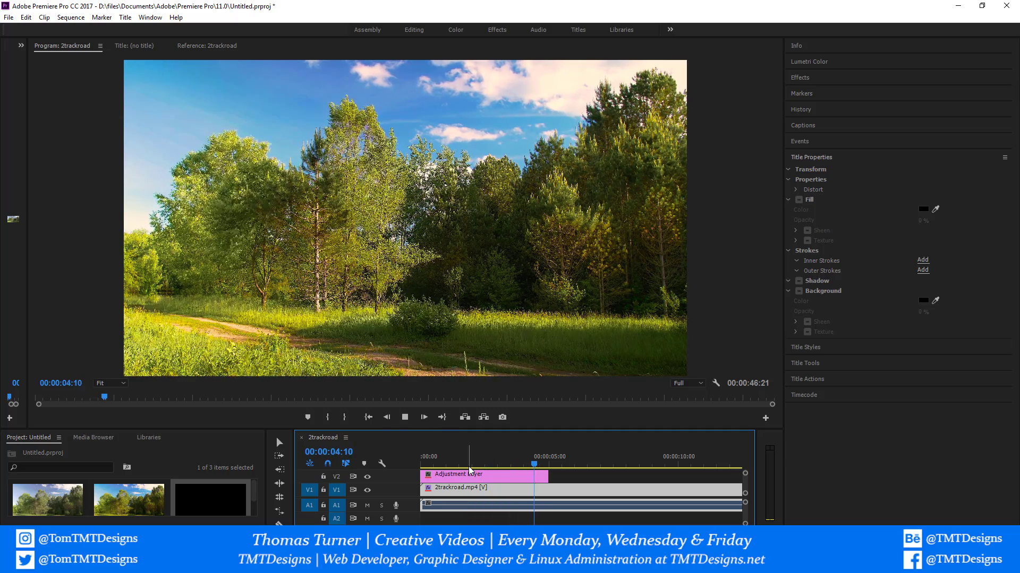
pyautogui.press('space')
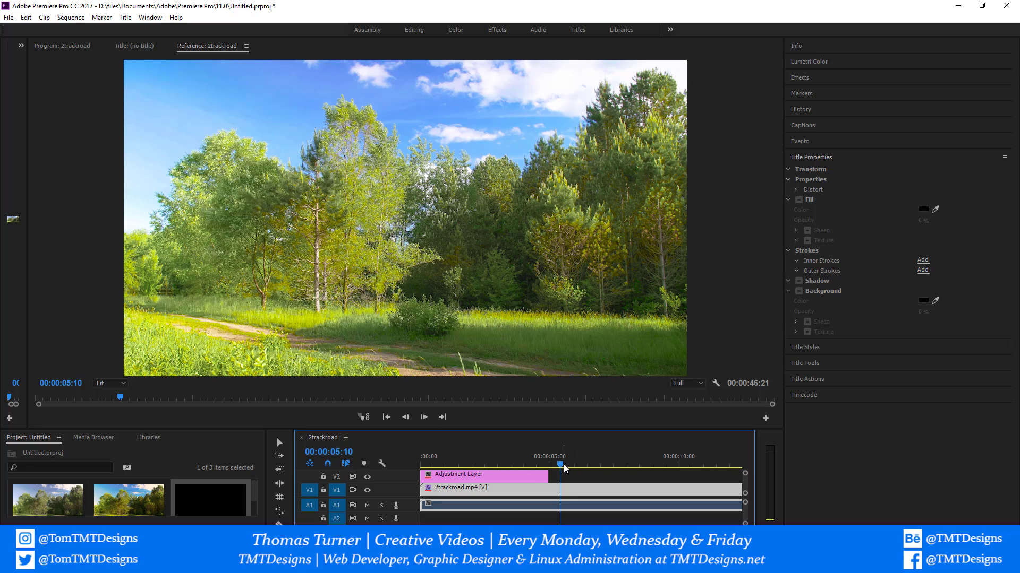
pyautogui.moveTo(561, 463); pyautogui.dragTo(514, 462)
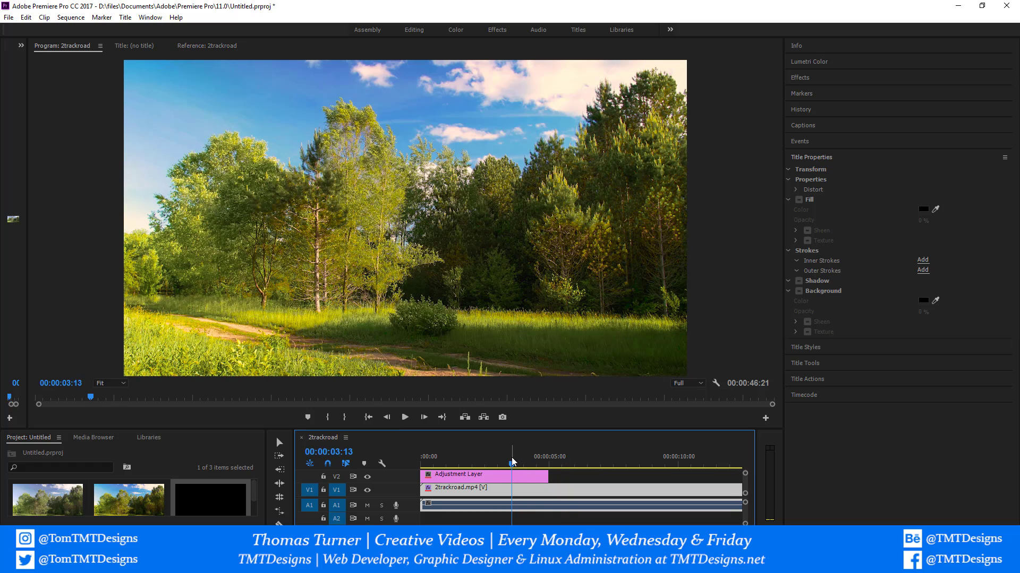